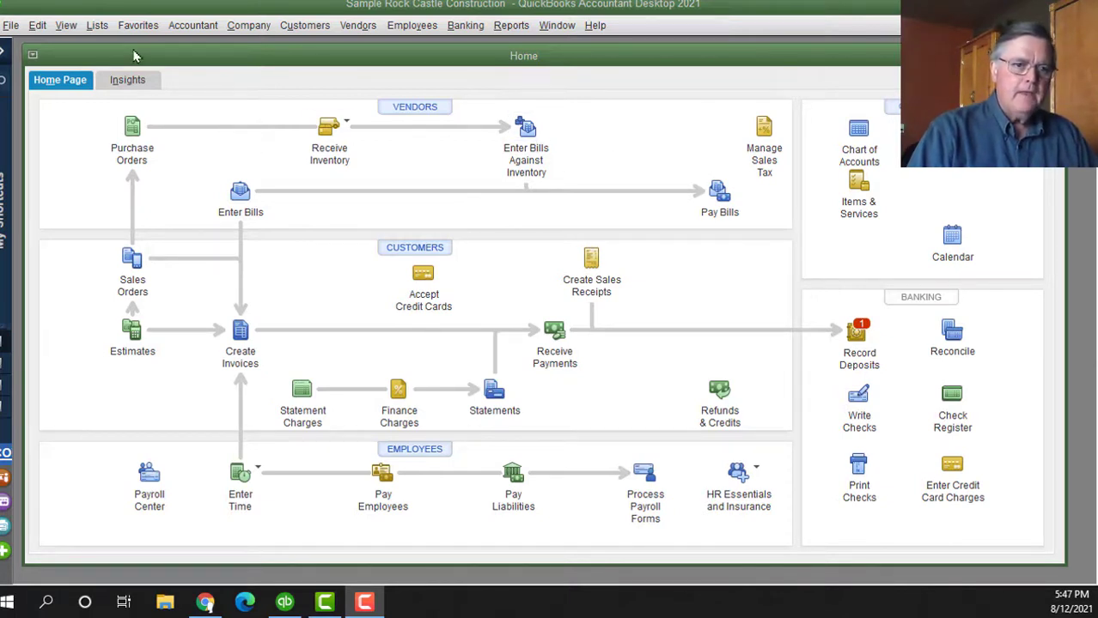
From Lists > Item List, open the Freight item in Edit Item and move the window aside
click(97, 26)
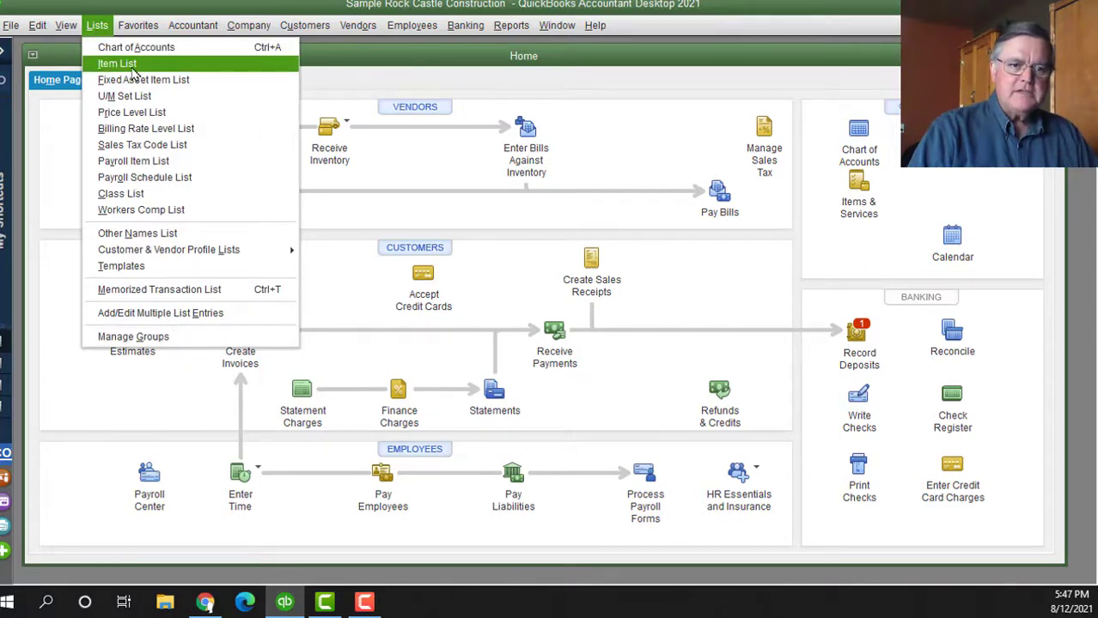
click(121, 65)
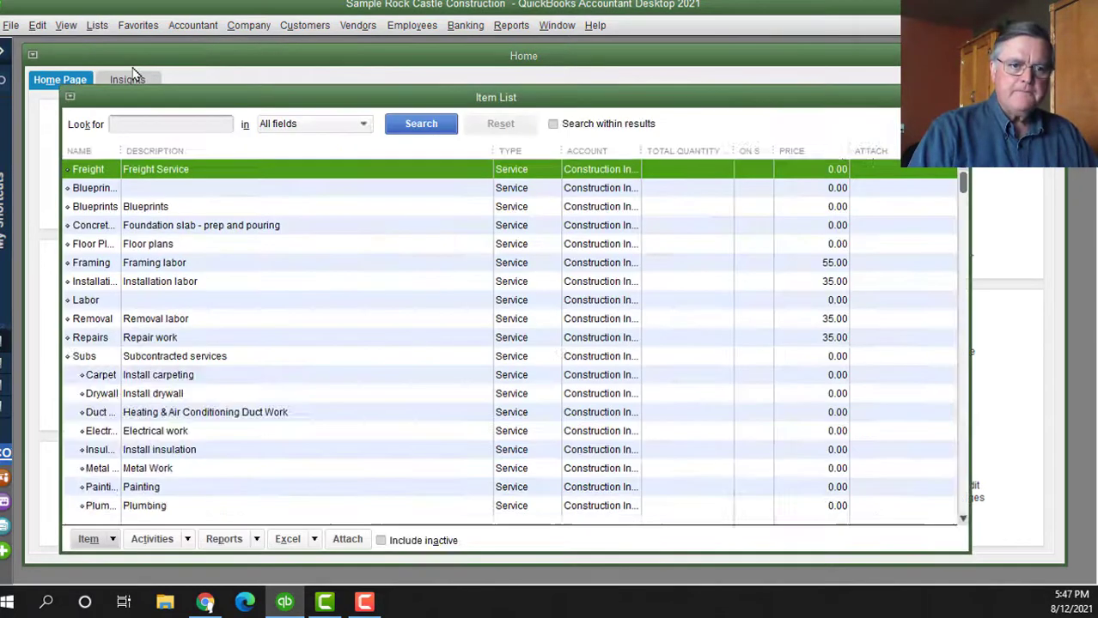
right_click(174, 174)
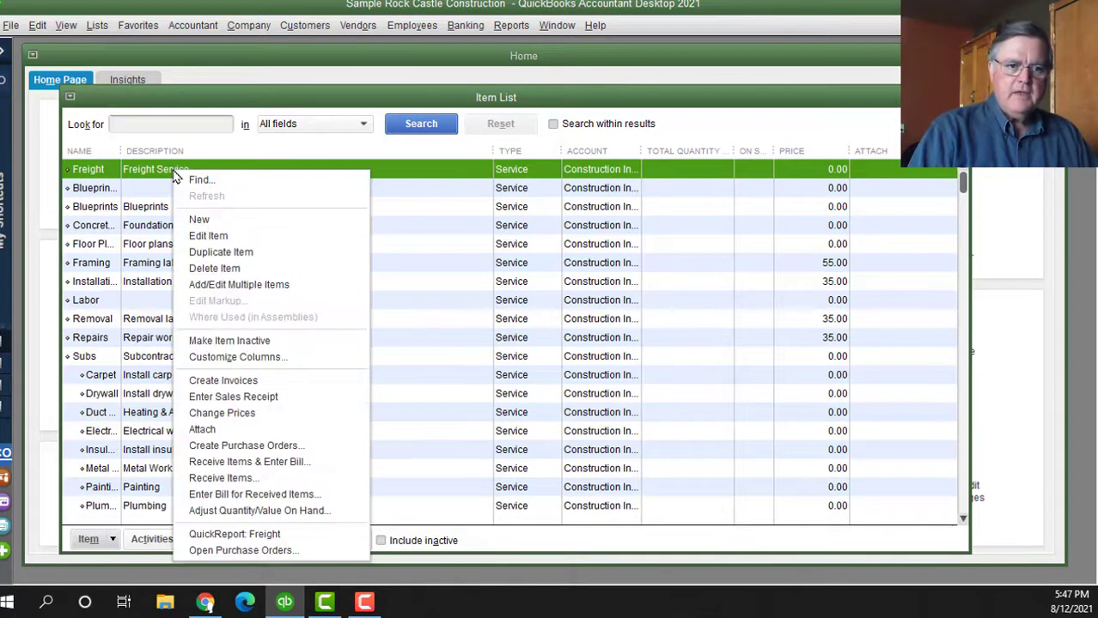
click(215, 236)
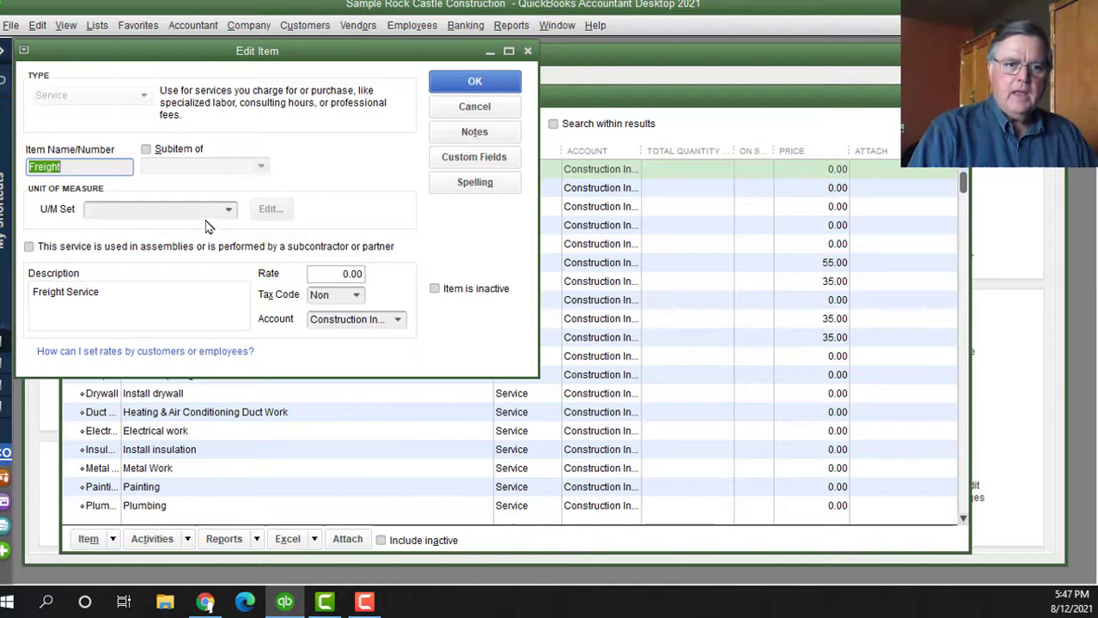
drag(233, 51, 388, 68)
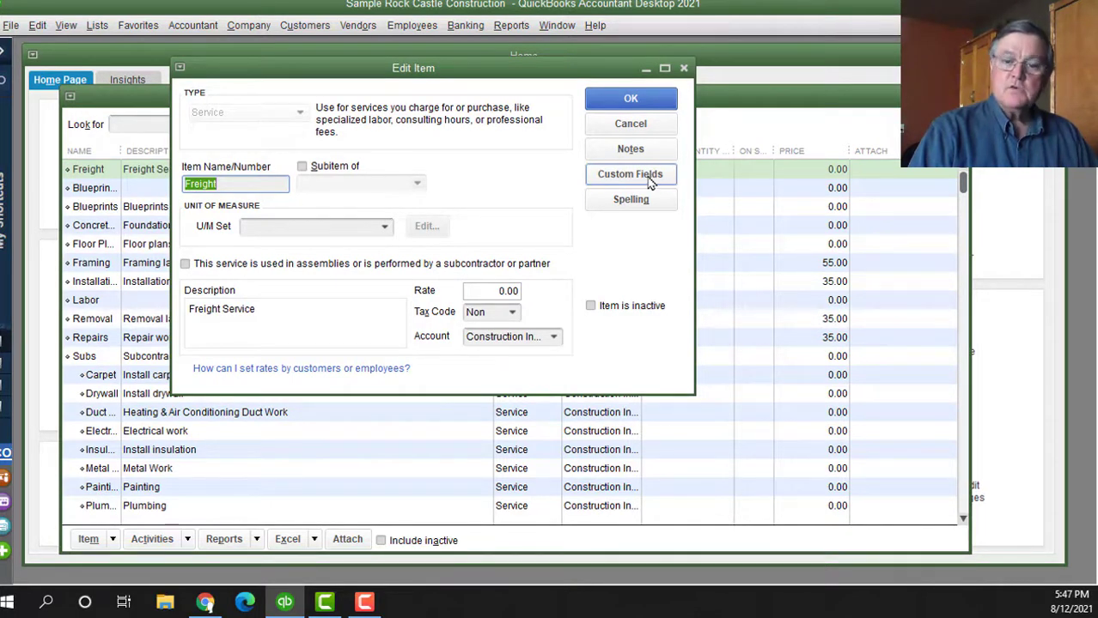
Open the Freight item's Custom Fields and its Define Fields setup
click(650, 176)
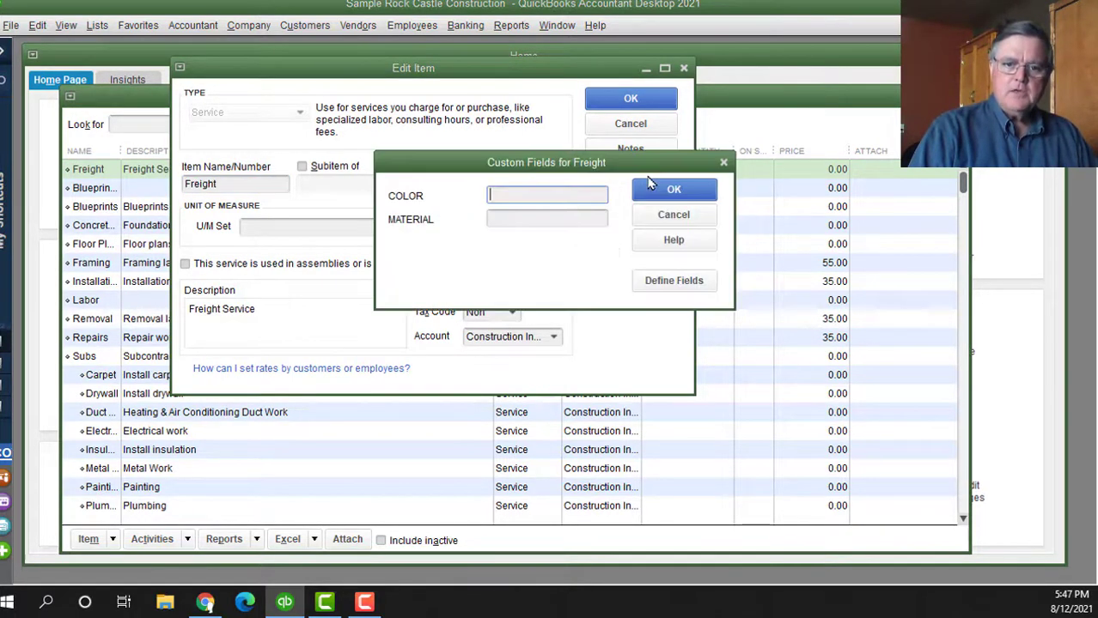
drag(569, 163, 481, 112)
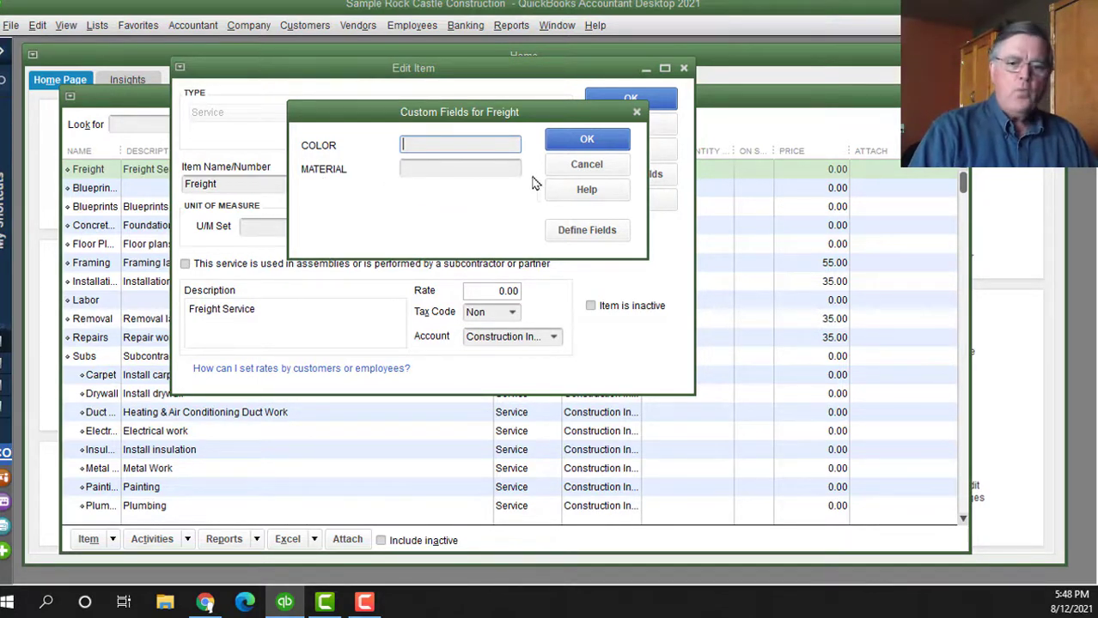
click(593, 238)
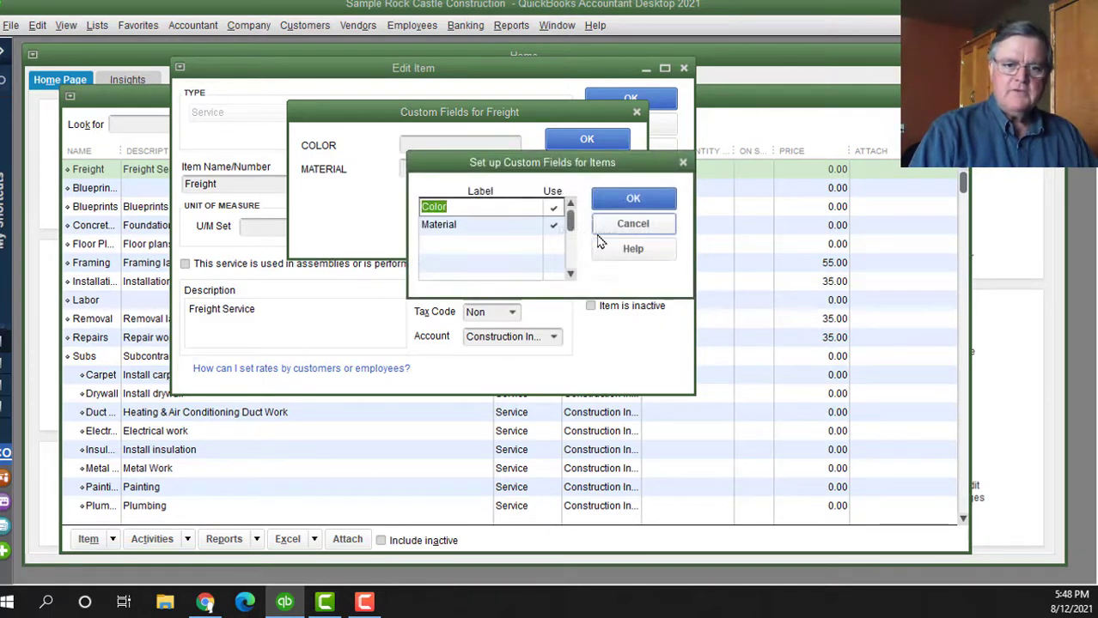
drag(551, 165, 508, 112)
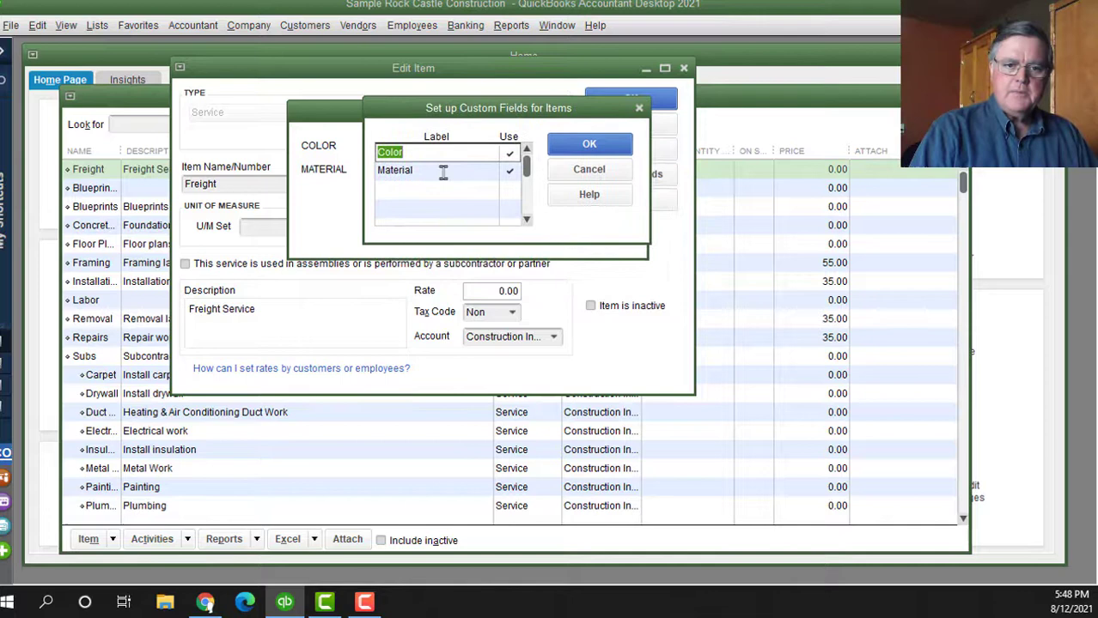
Add a 'Bill of Lading #' item custom field in the third row and mark it for use
click(425, 189)
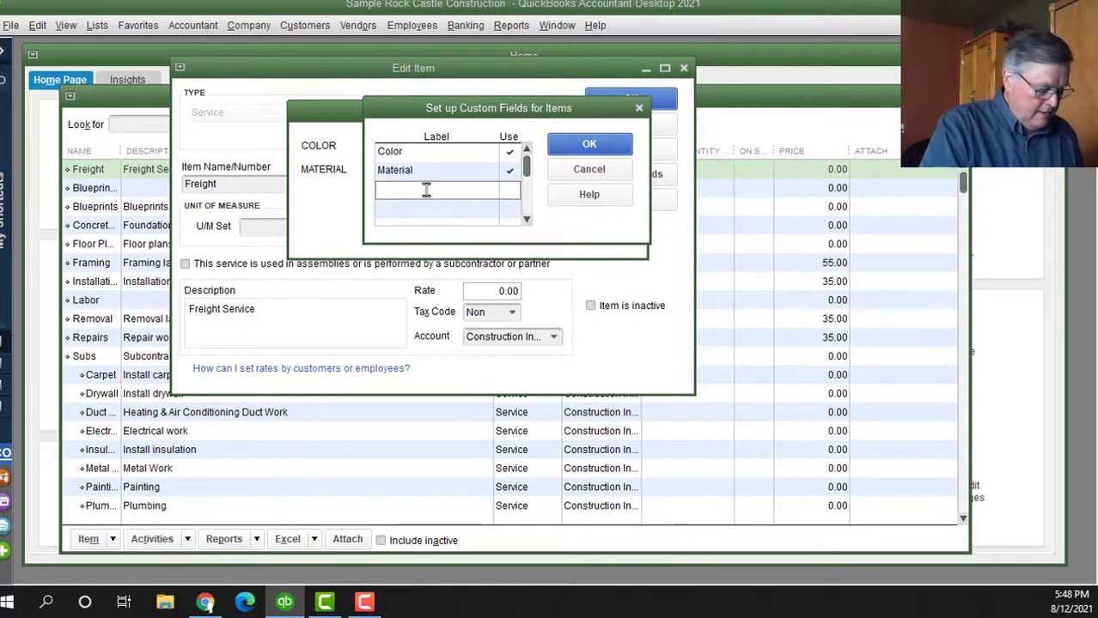
text(Bill)
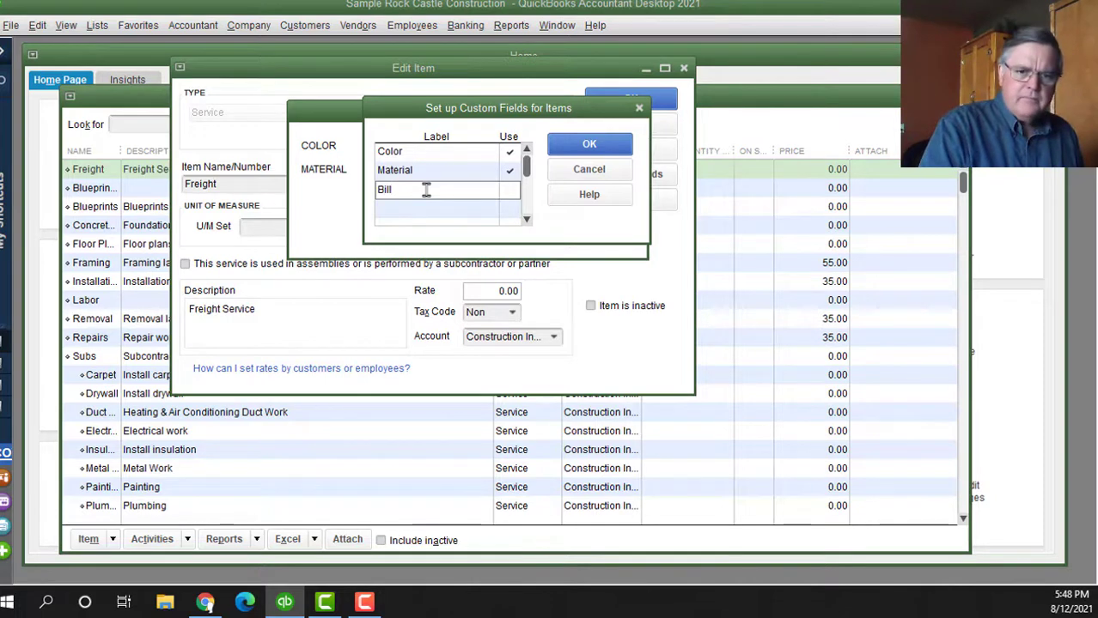
text( of a)
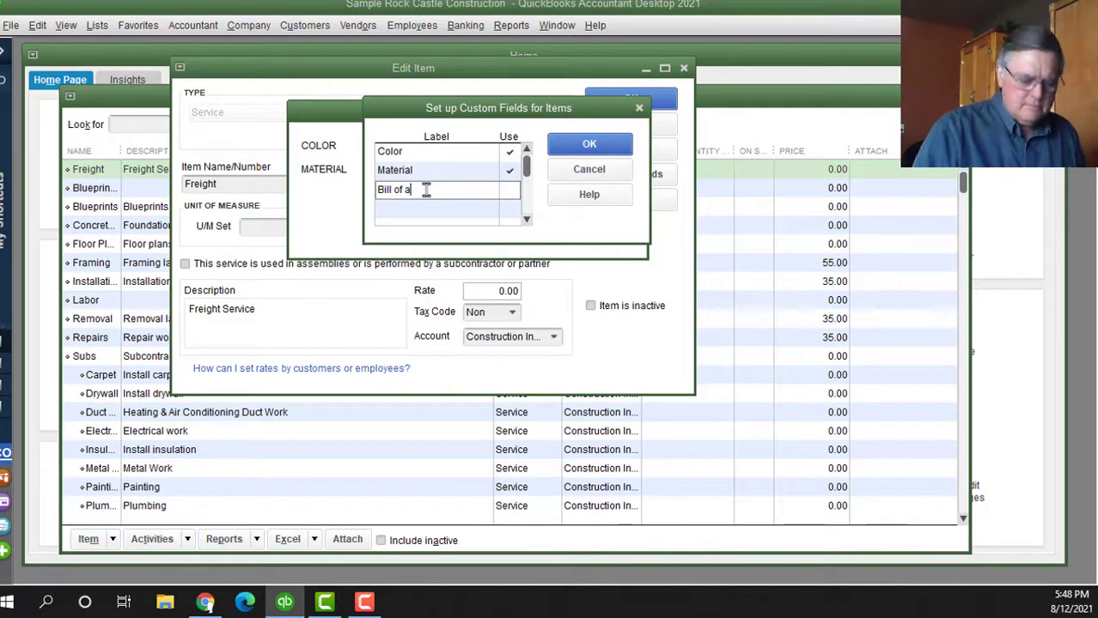
key(BackSpace)
text(L)
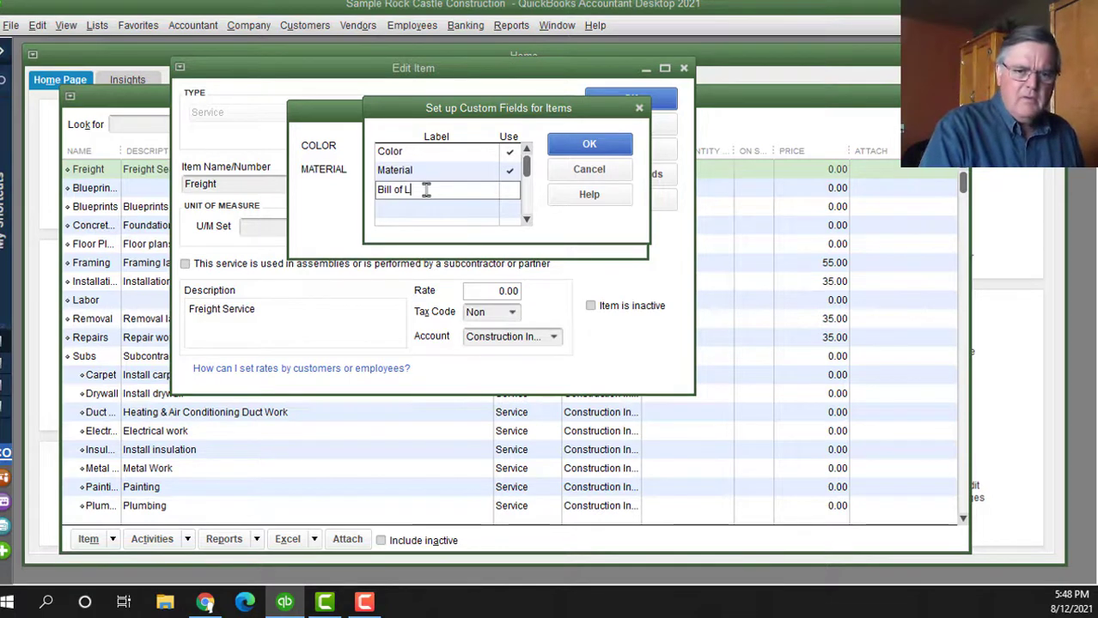
text(ading #)
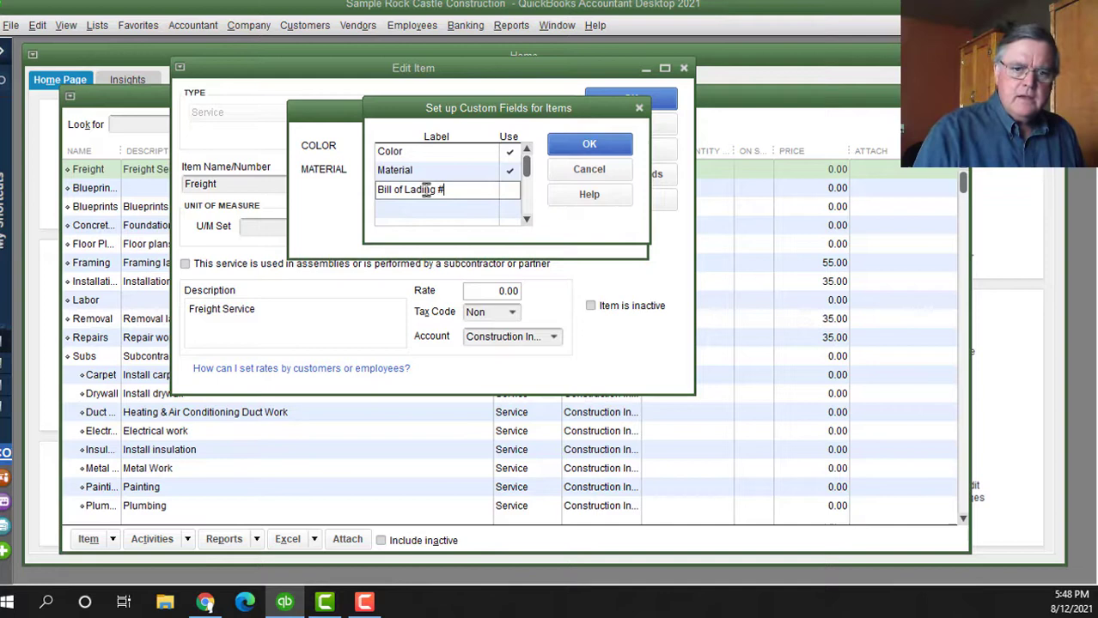
click(511, 190)
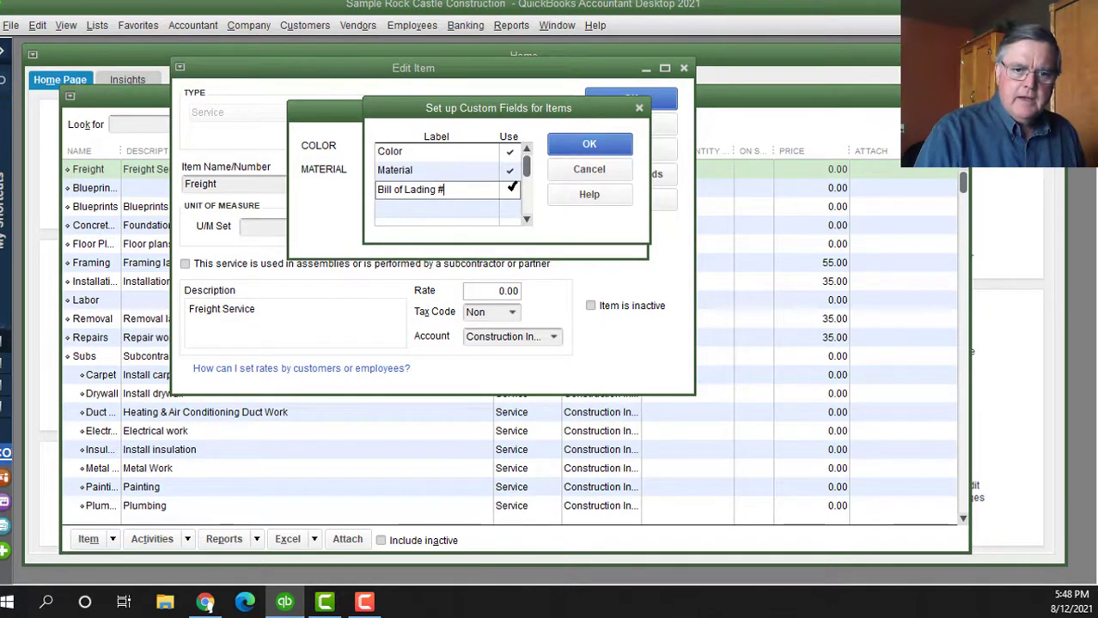
key(shift+Tab)
Define 'Driver' (in use) and 'Truck #' item custom fields and save the setup
click(433, 207)
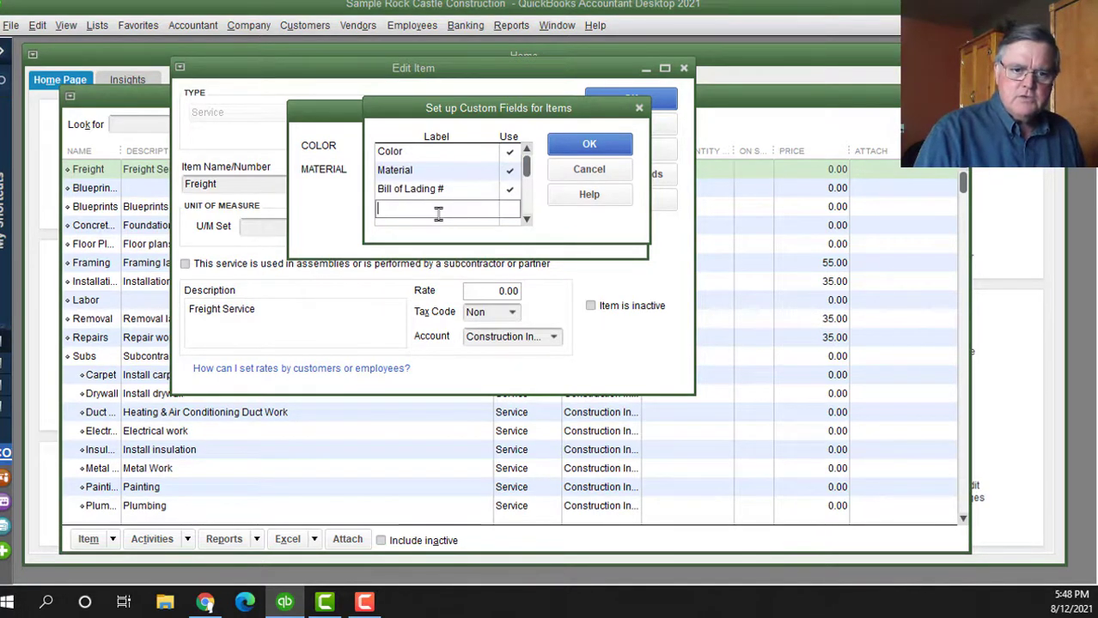
text(Dr)
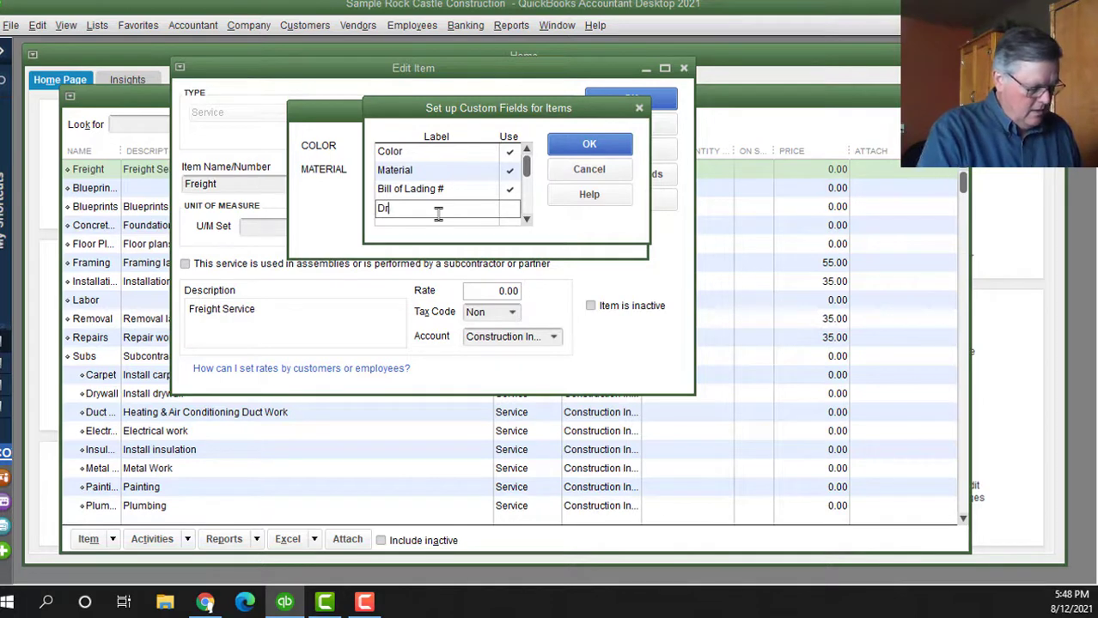
text(iver)
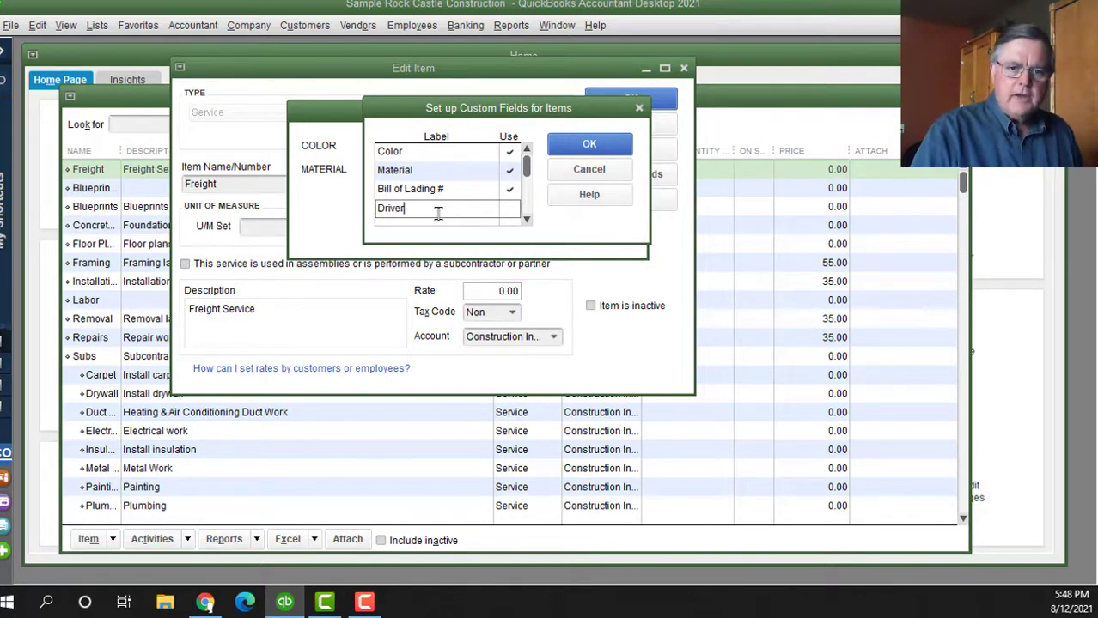
key(Tab)
key(space)
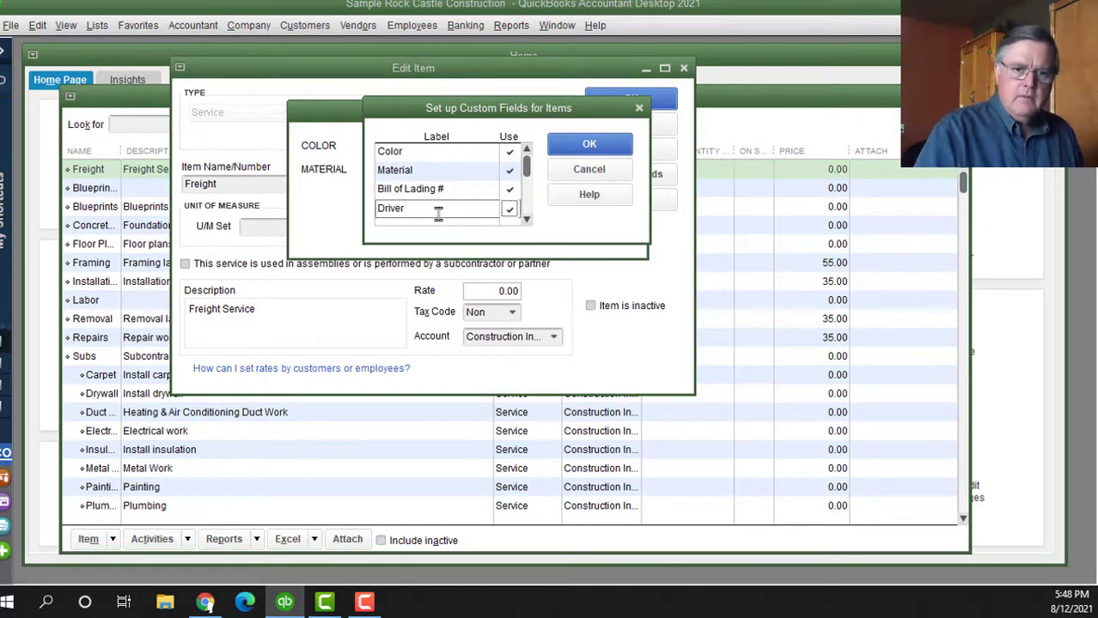
key(Tab)
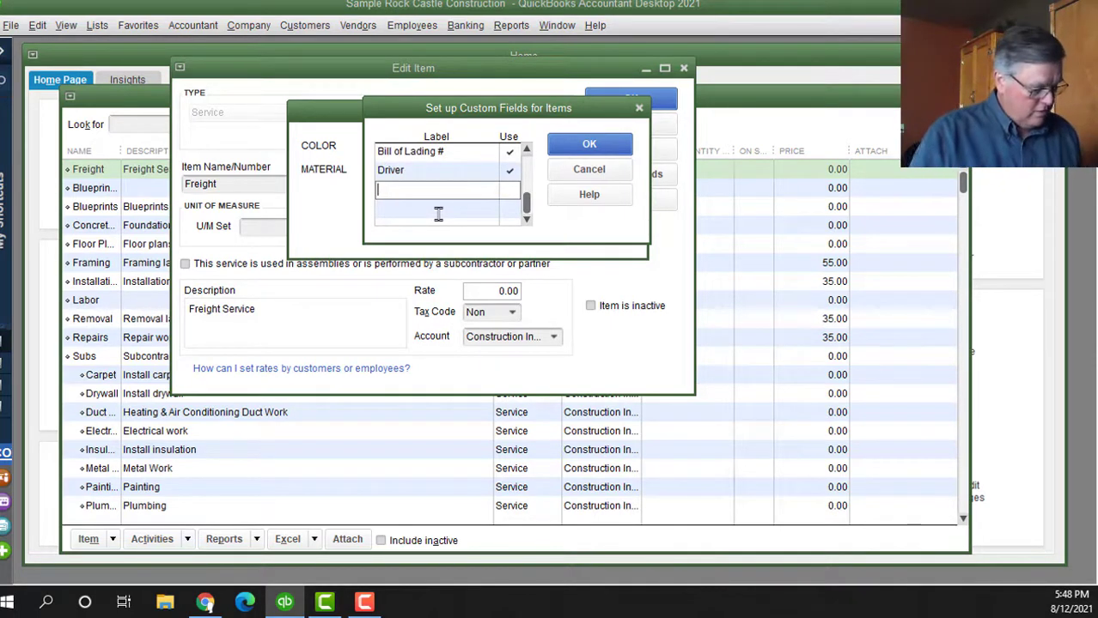
text(T)
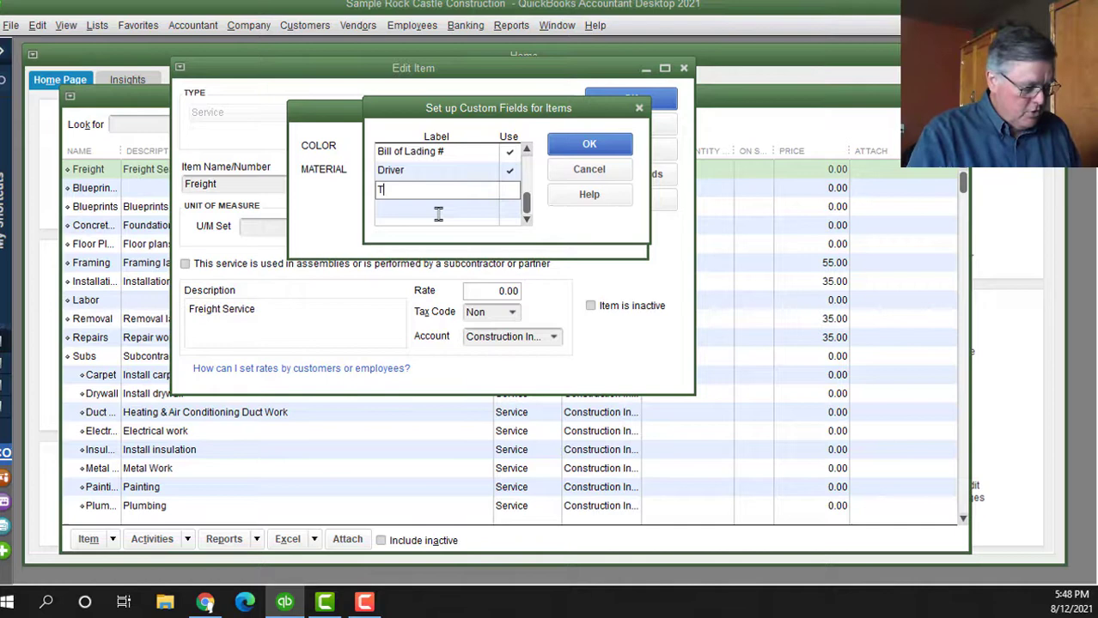
text(ruck)
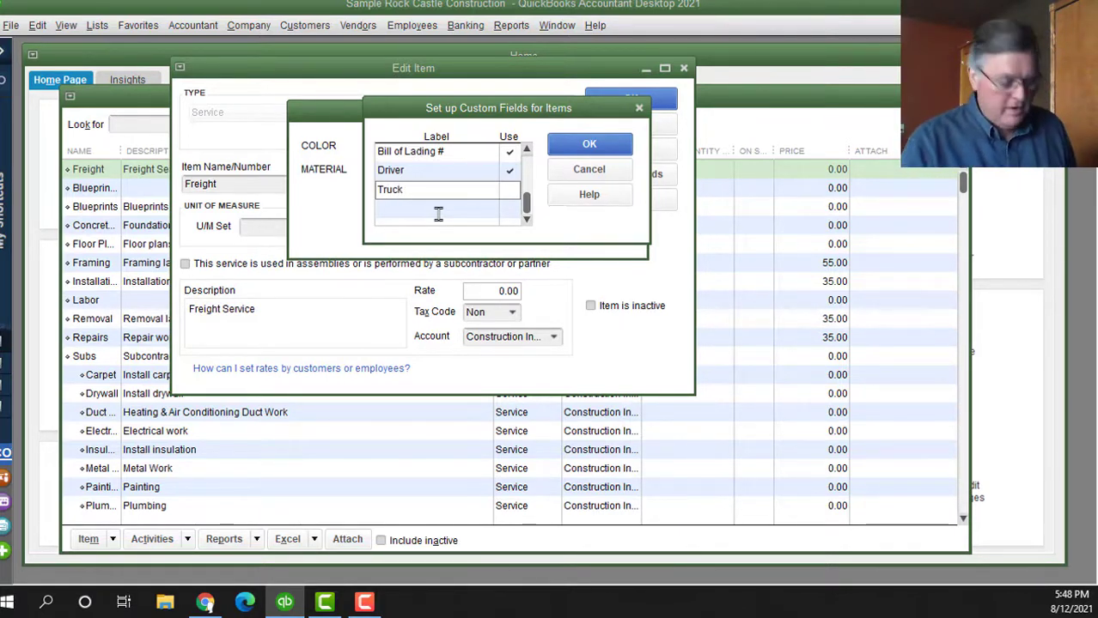
text( #)
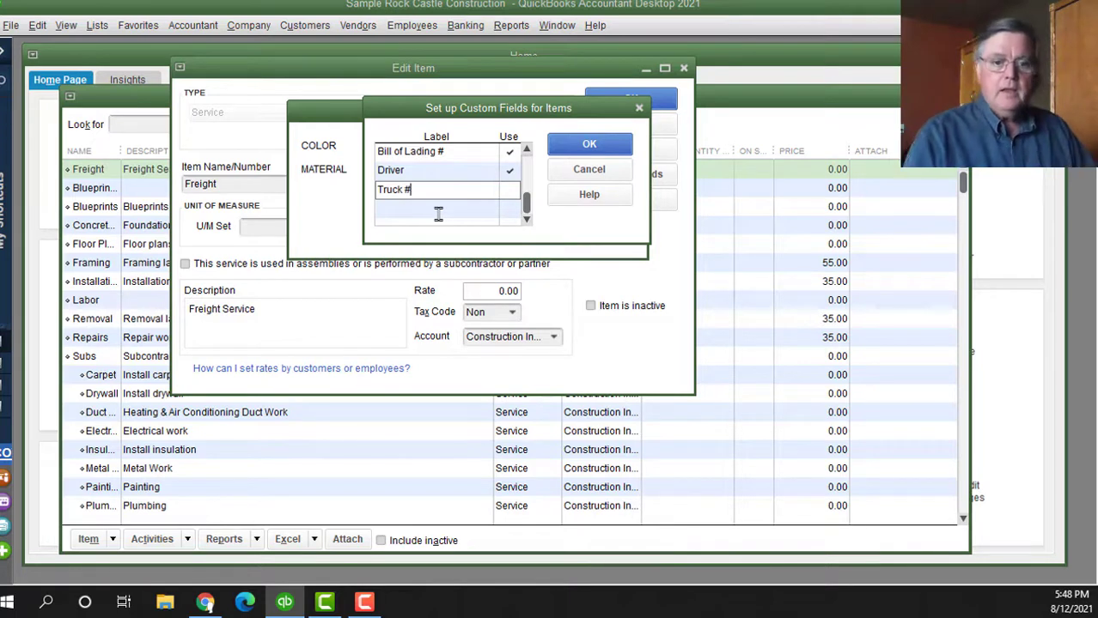
click(583, 146)
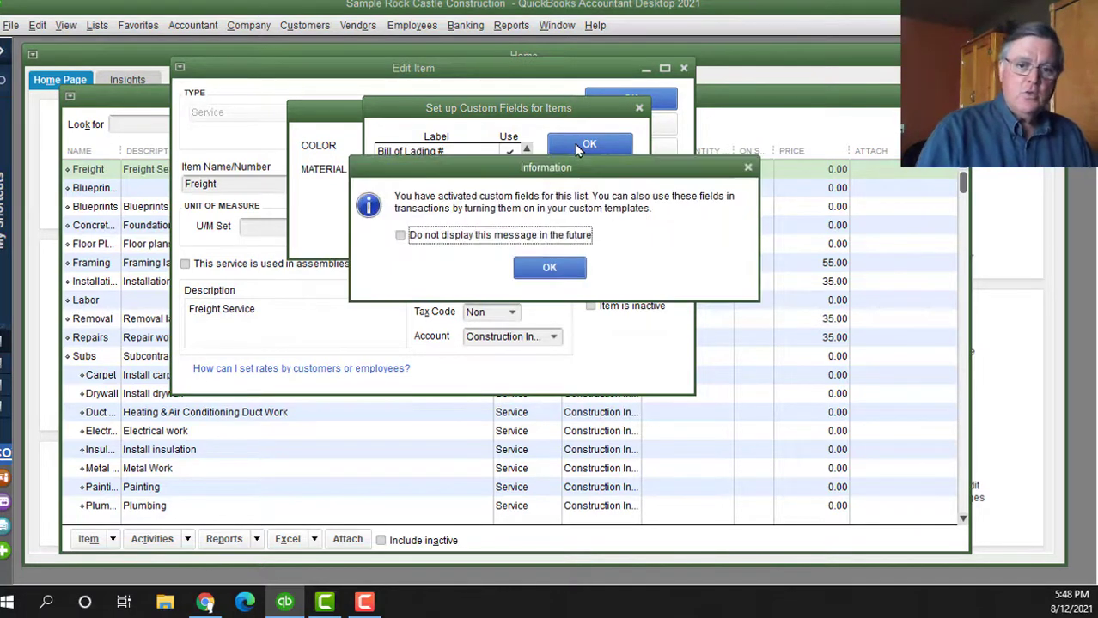
Reopen Define Fields and turn on Truck # alongside Driver, then confirm and dismiss the notice
click(556, 273)
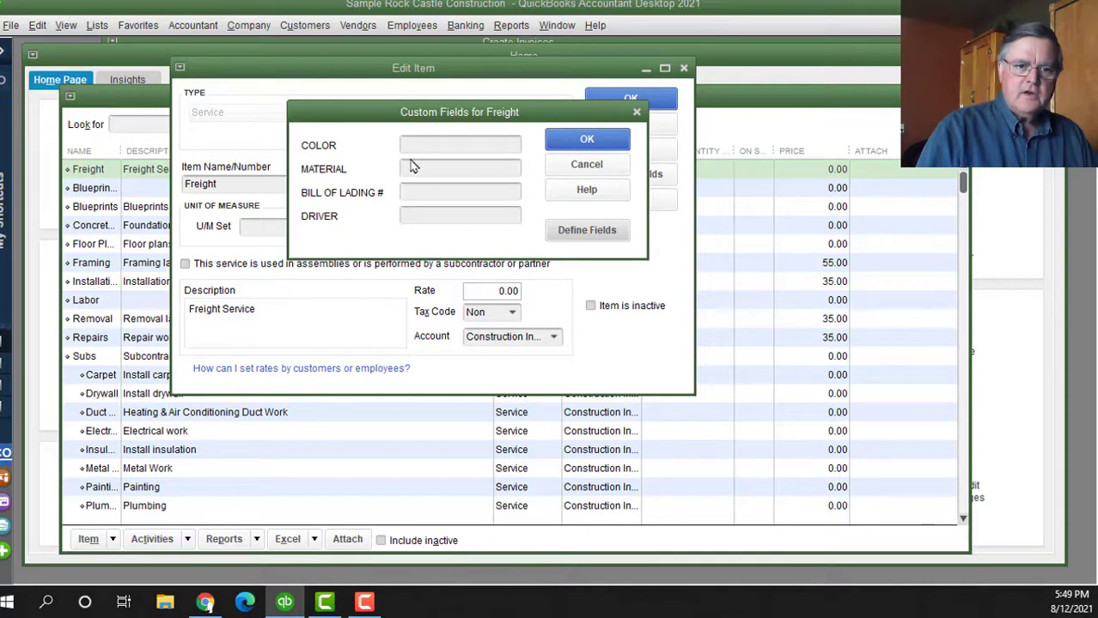
click(588, 239)
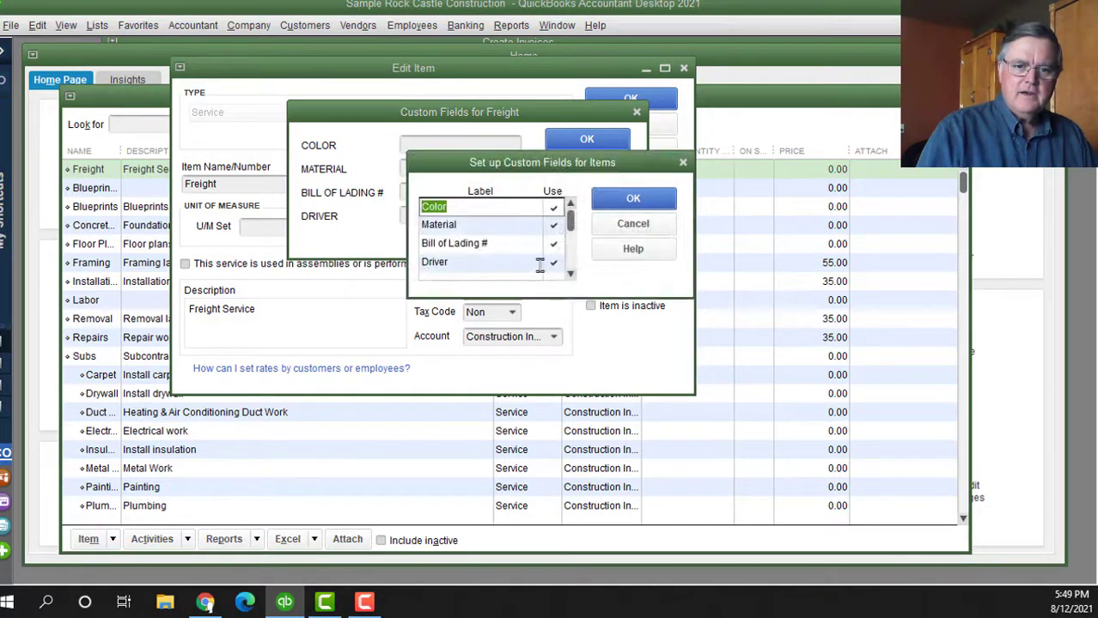
click(570, 274)
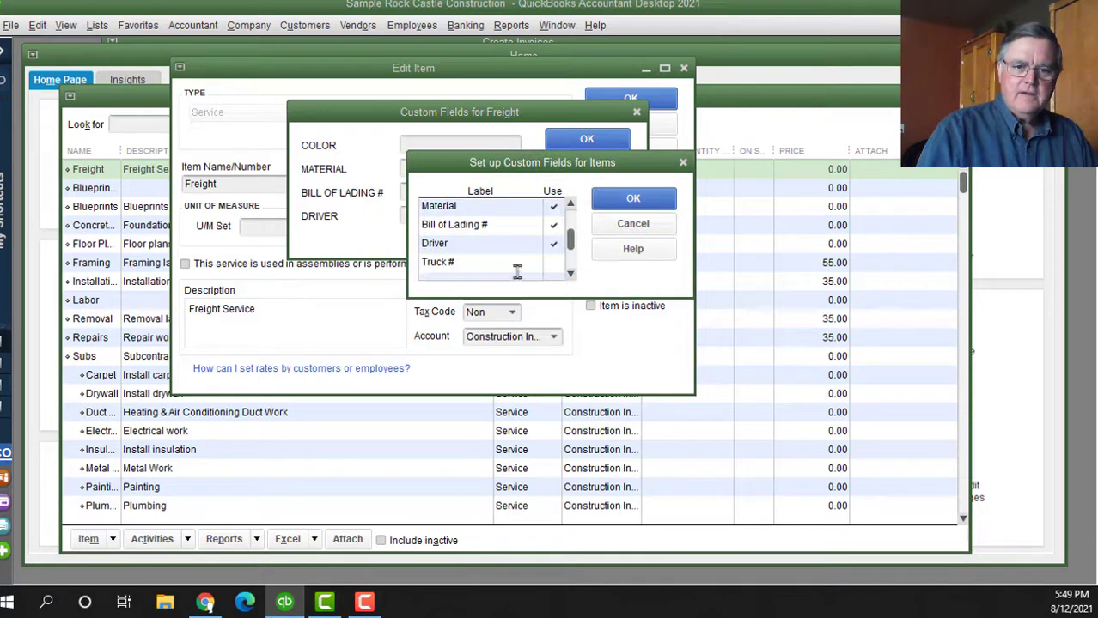
click(548, 263)
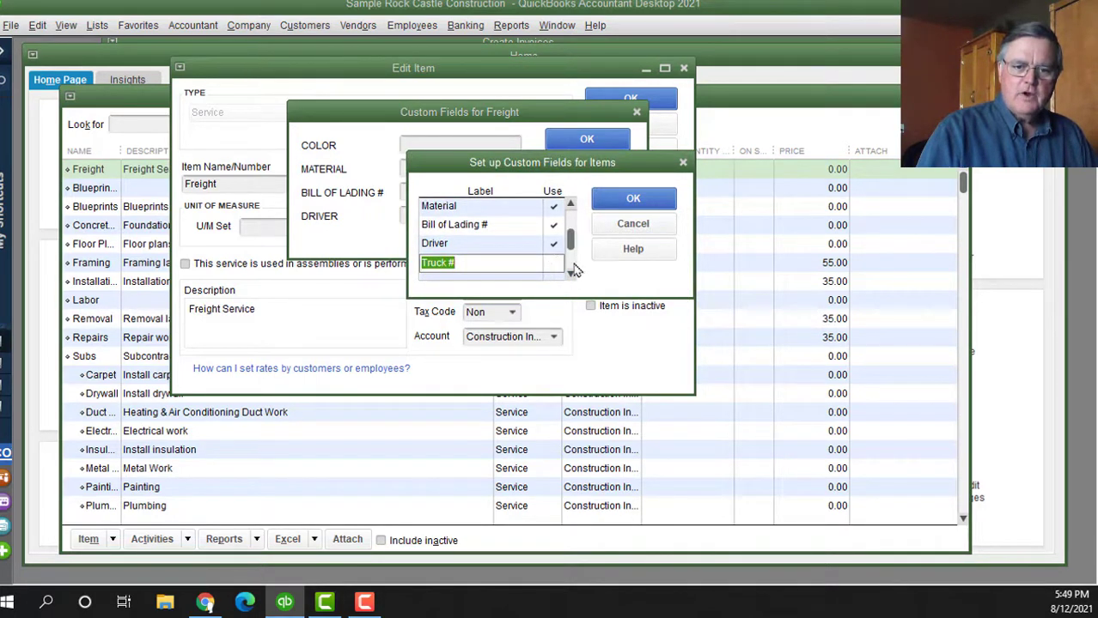
click(554, 246)
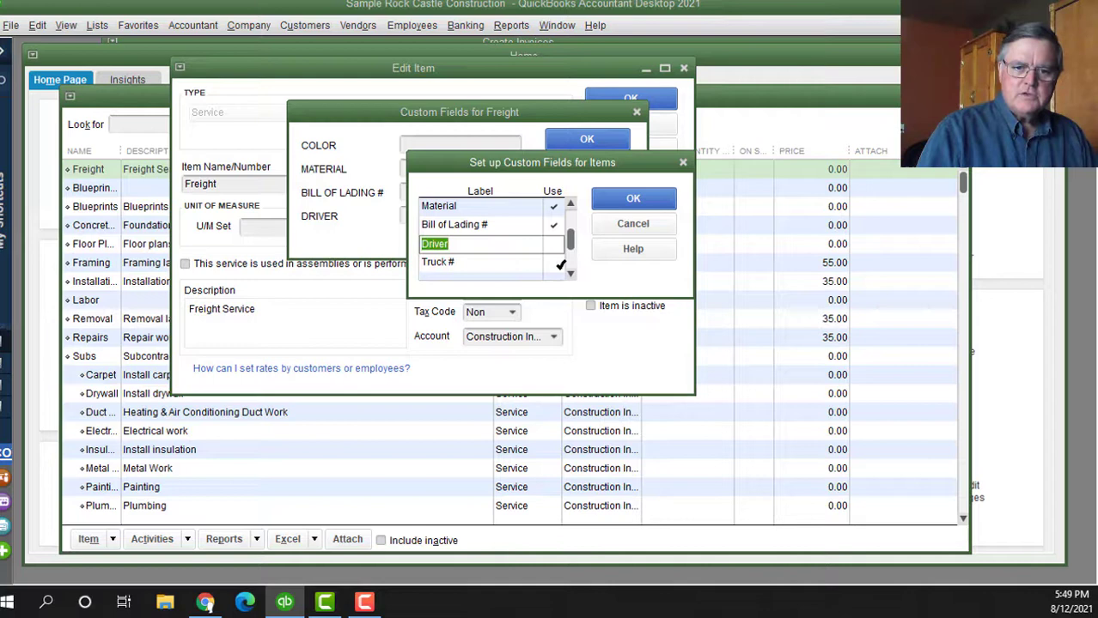
click(558, 258)
click(554, 244)
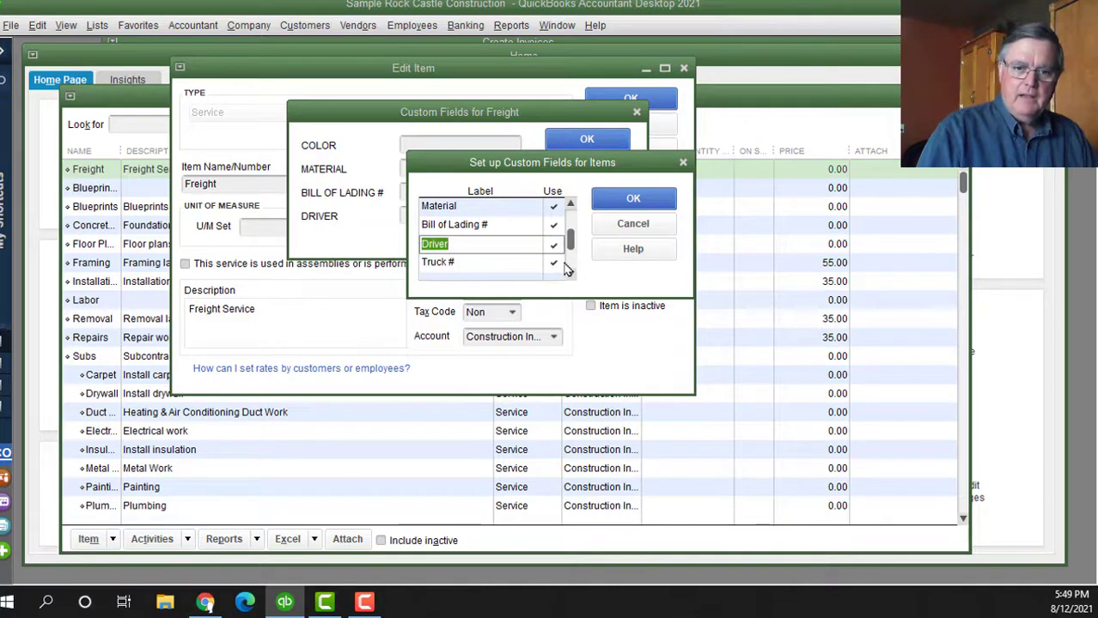
click(644, 199)
click(550, 267)
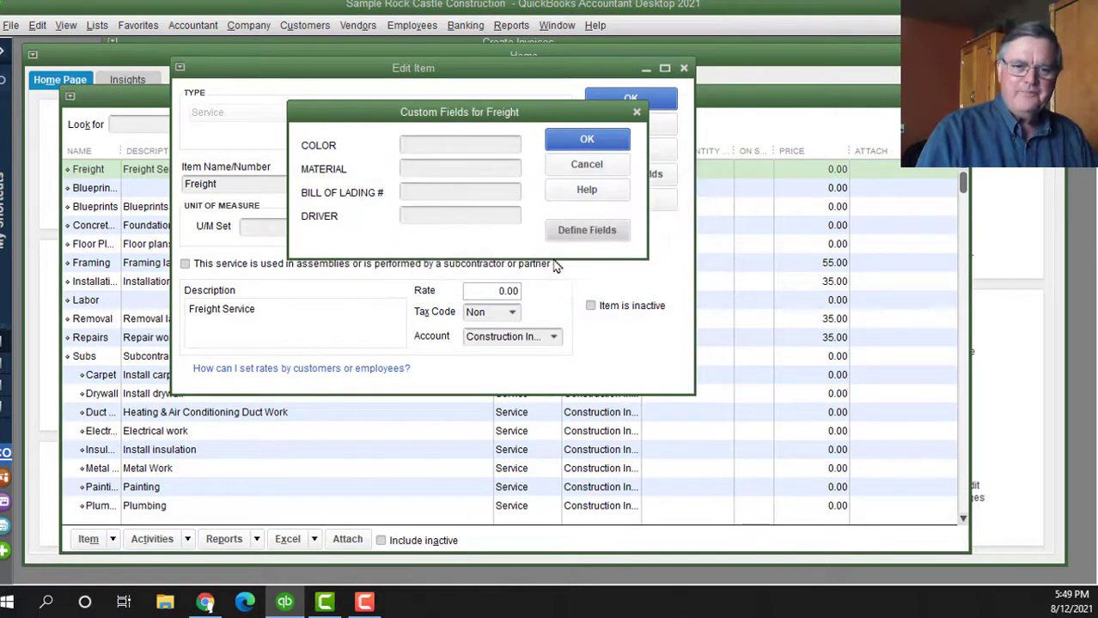
Save the Freight item, close the Item List and start blank invoice 1101
click(584, 142)
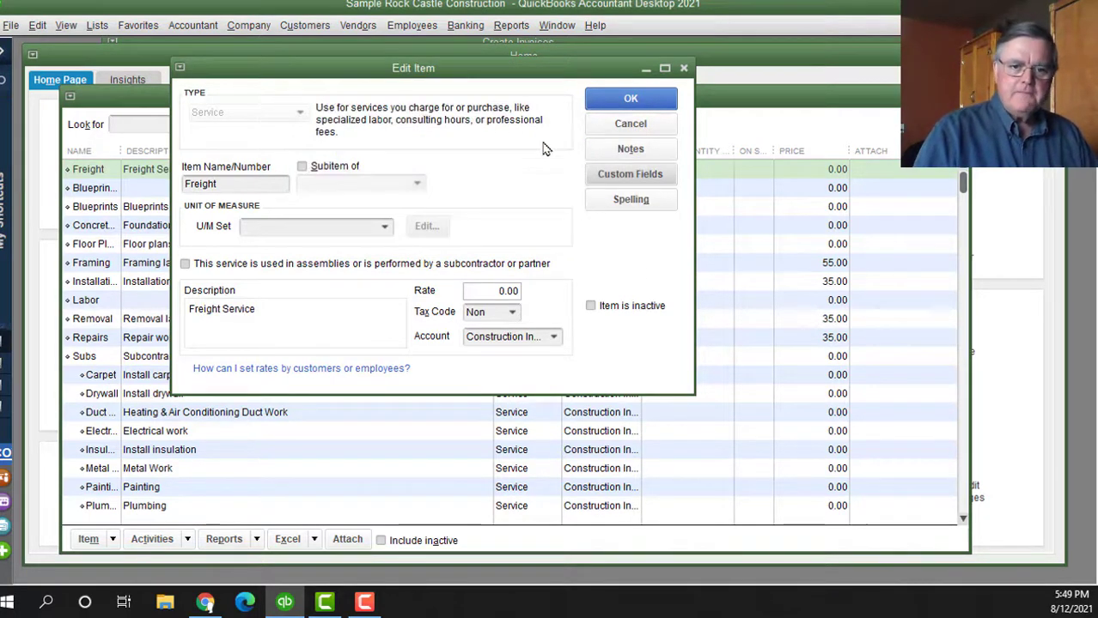
click(596, 101)
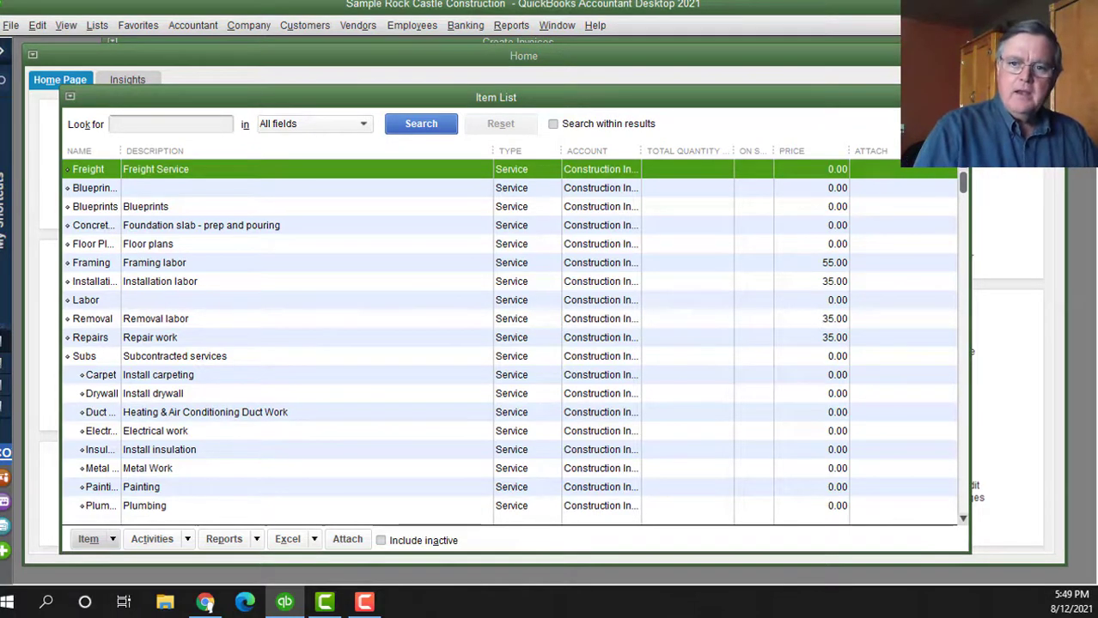
key(Escape)
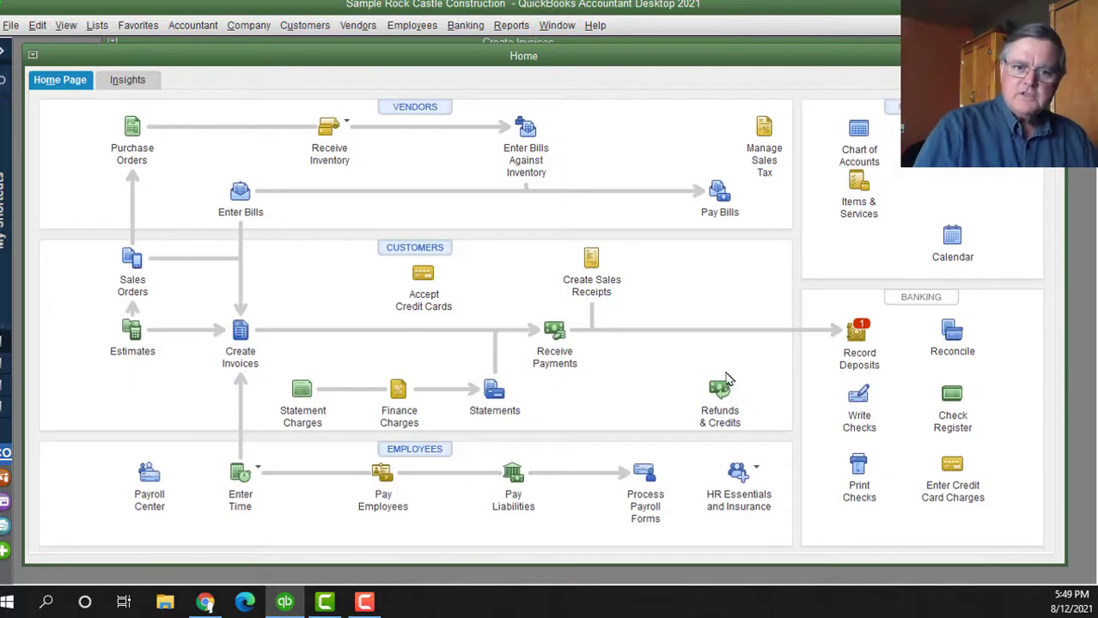
click(241, 346)
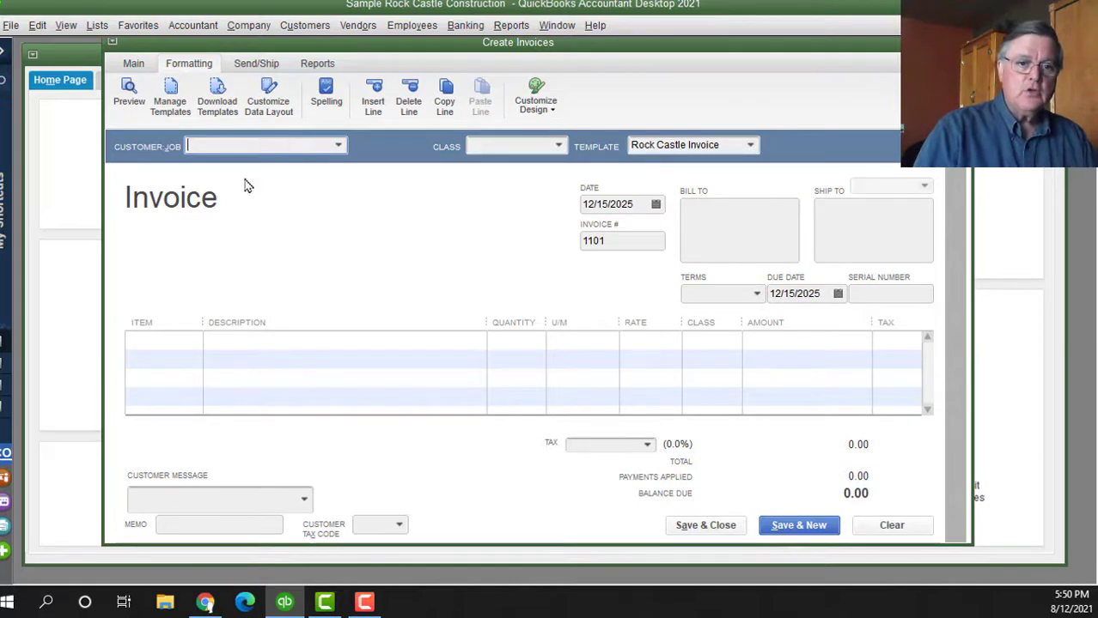
Open Customize Data Layout for the Rock Castle Invoice template
click(270, 106)
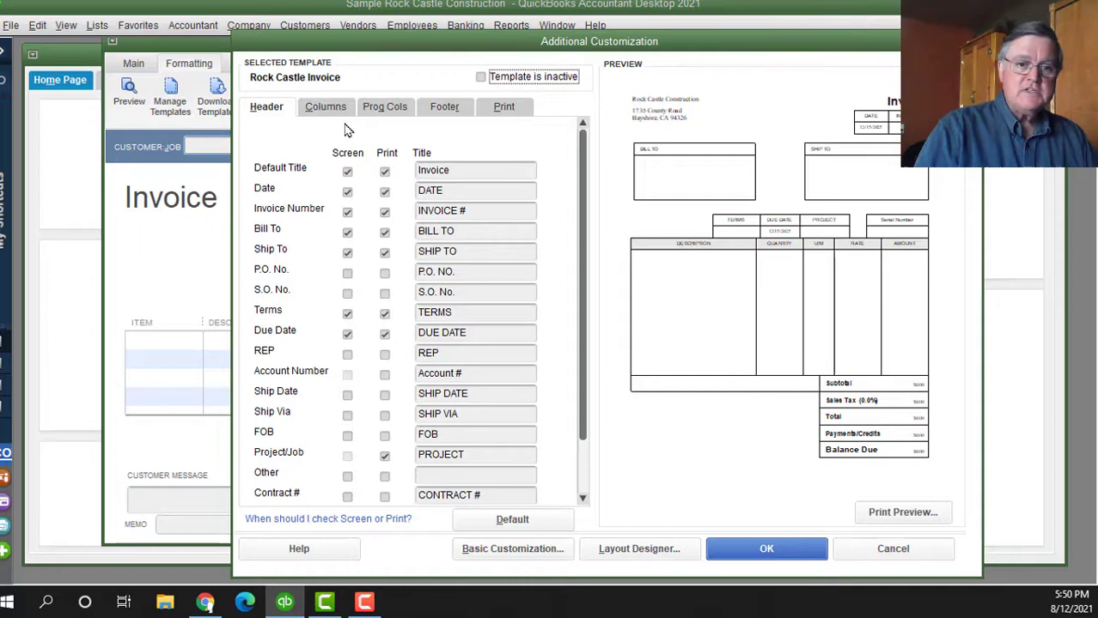
Tick Screen and Print for Bill of Lading #, Driver and Truck # columns, accepting overlap warnings
click(325, 108)
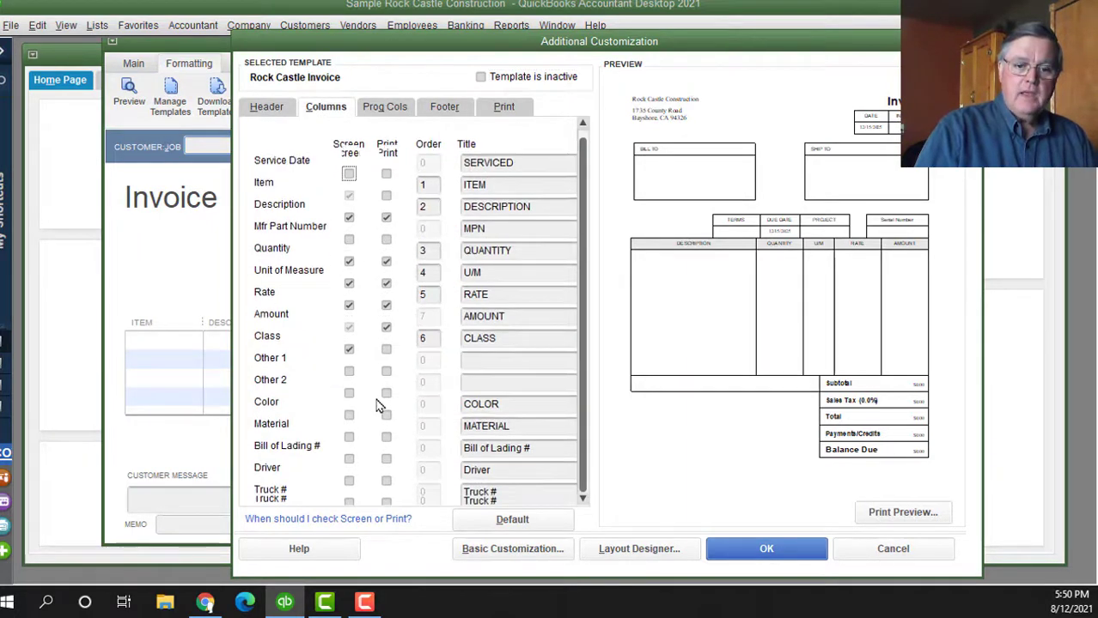
click(349, 451)
click(386, 452)
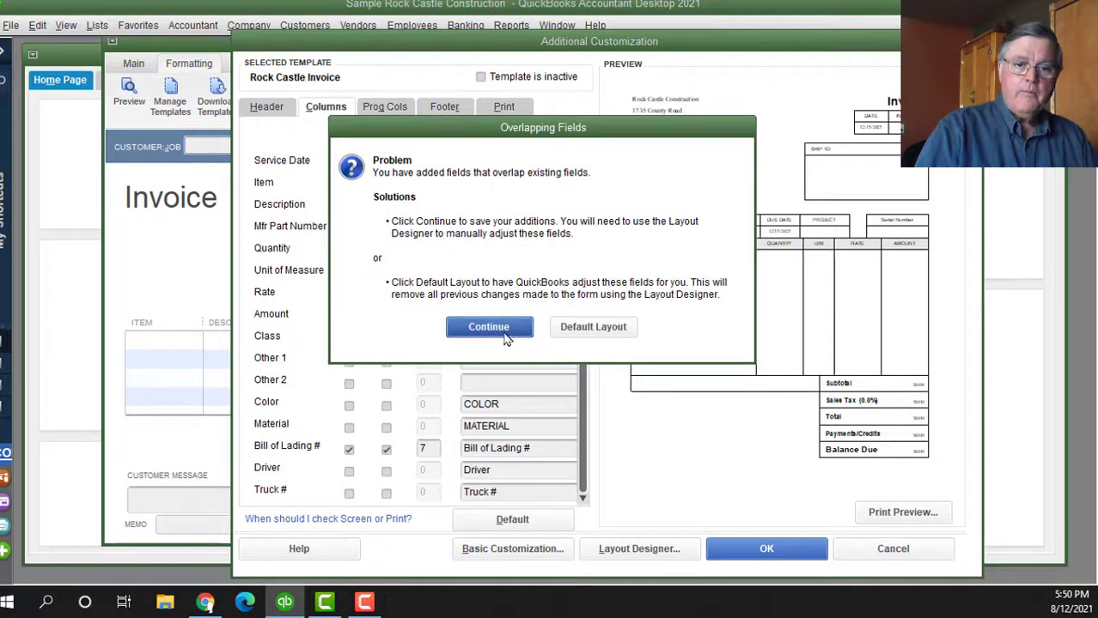
click(489, 327)
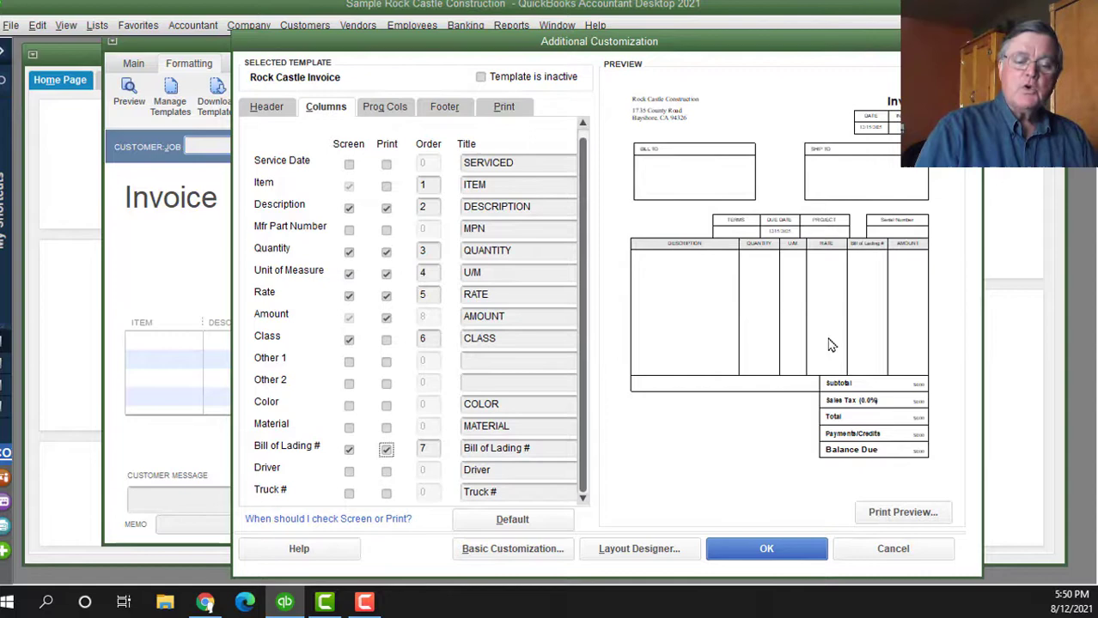
click(349, 472)
click(385, 471)
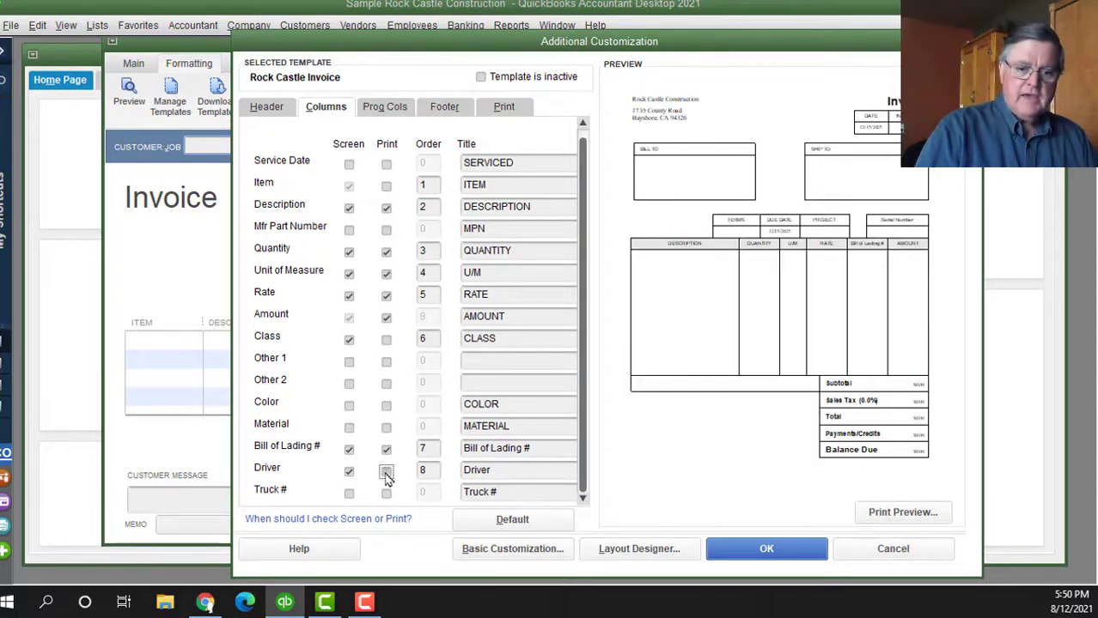
click(513, 332)
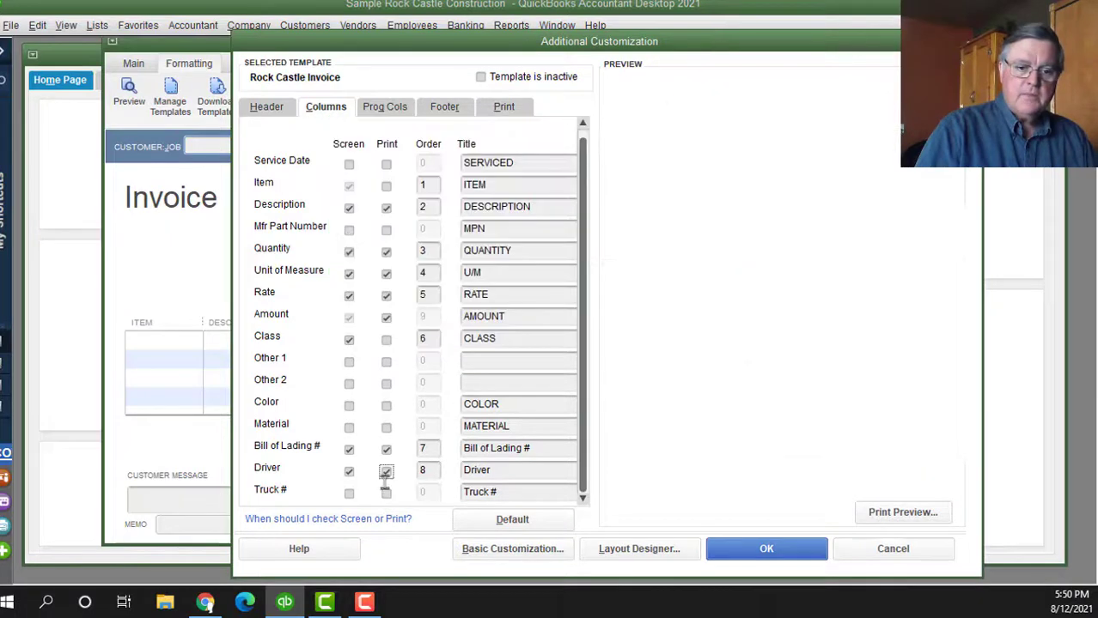
click(349, 494)
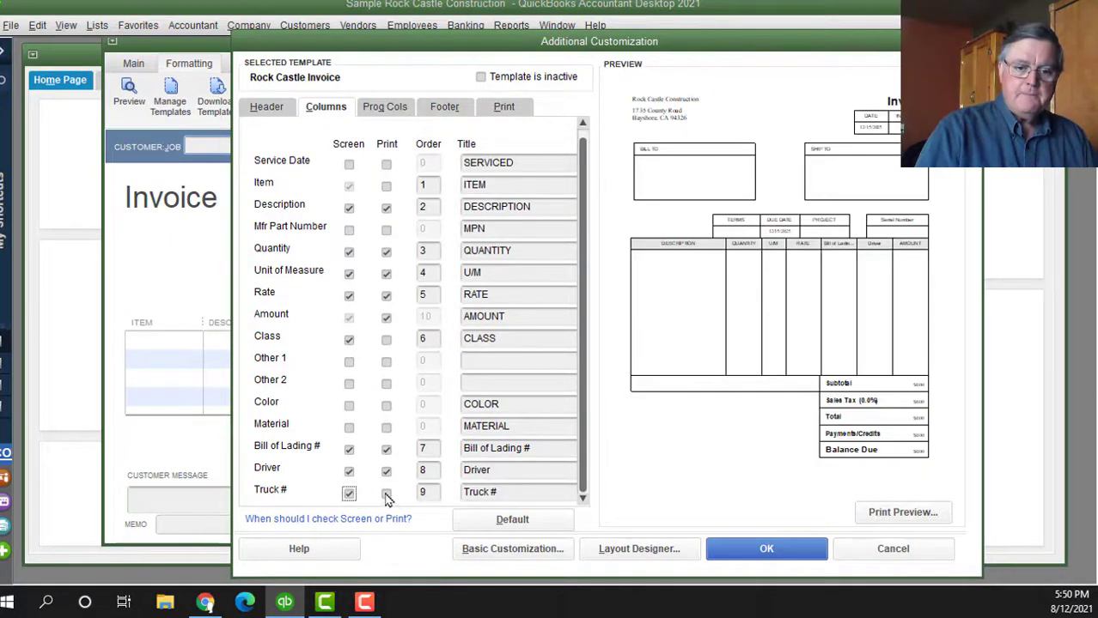
click(386, 494)
click(490, 330)
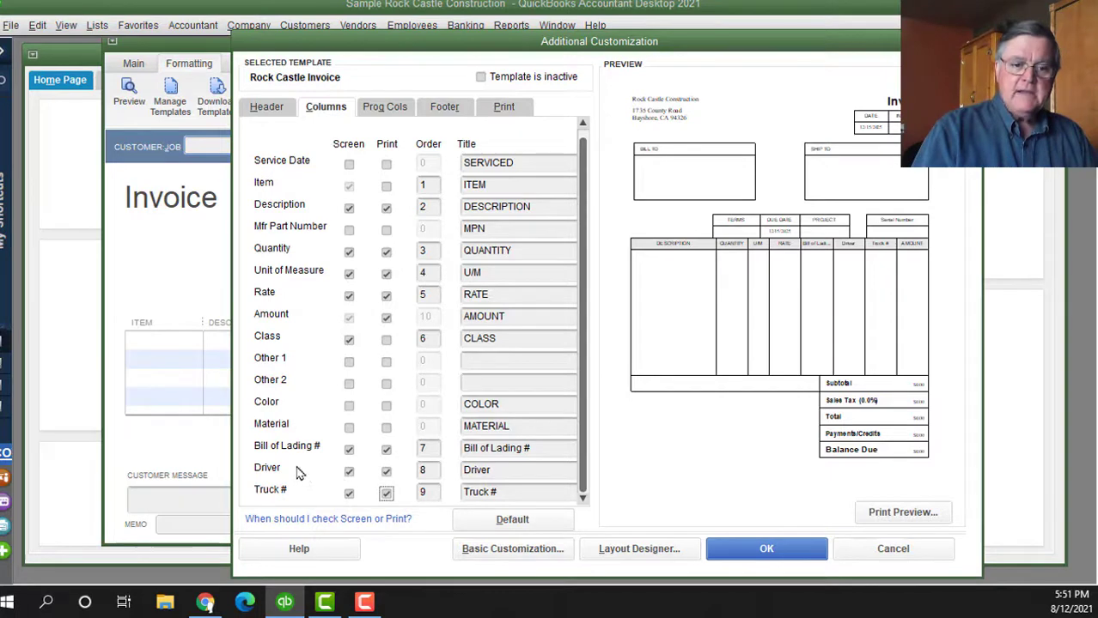
Review the Columns tab and save the Rock Castle Invoice template layout
scroll(311, 462, up, 1)
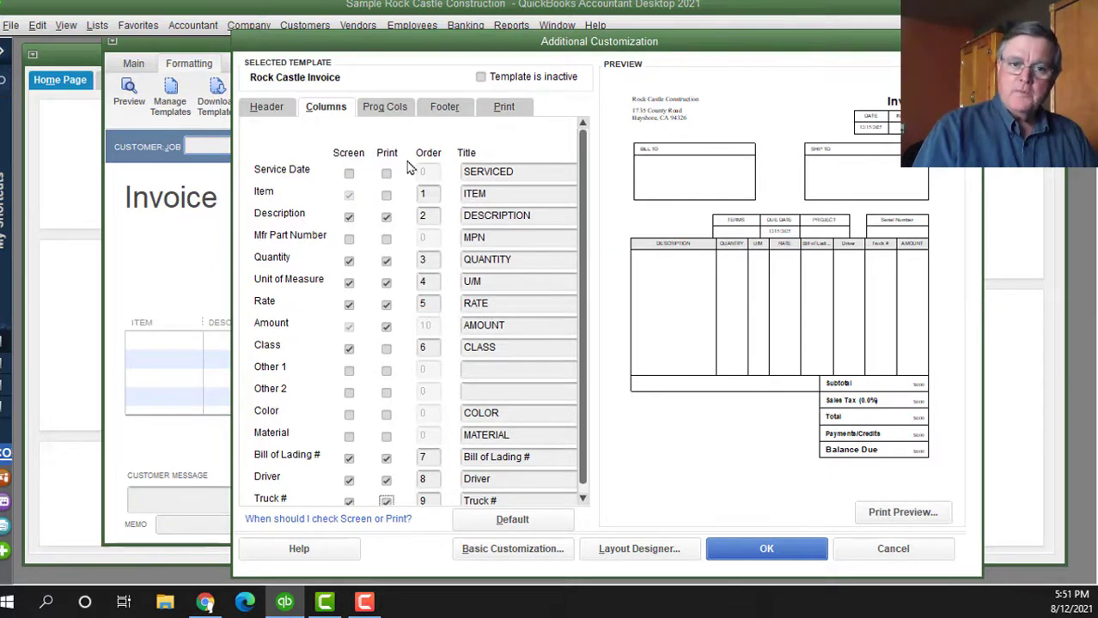
click(768, 550)
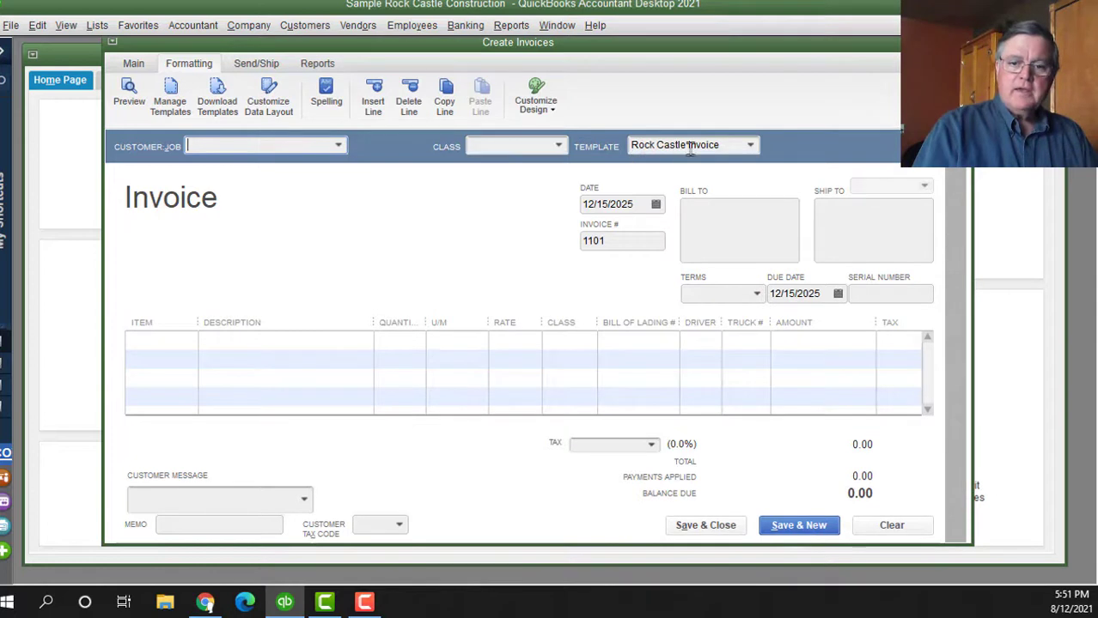
click(750, 145)
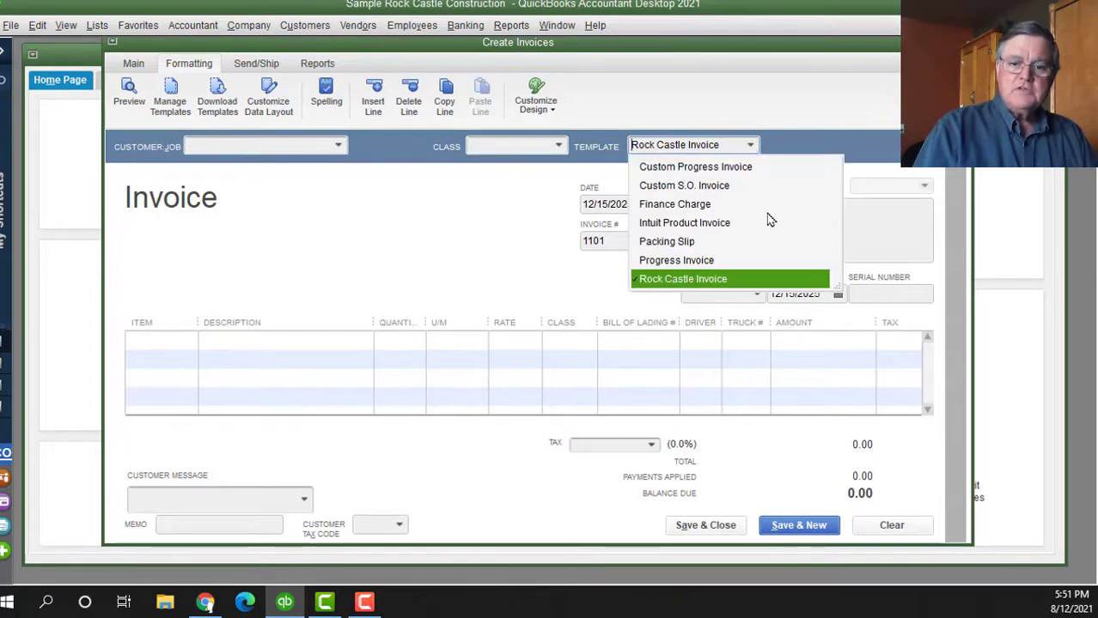
click(705, 225)
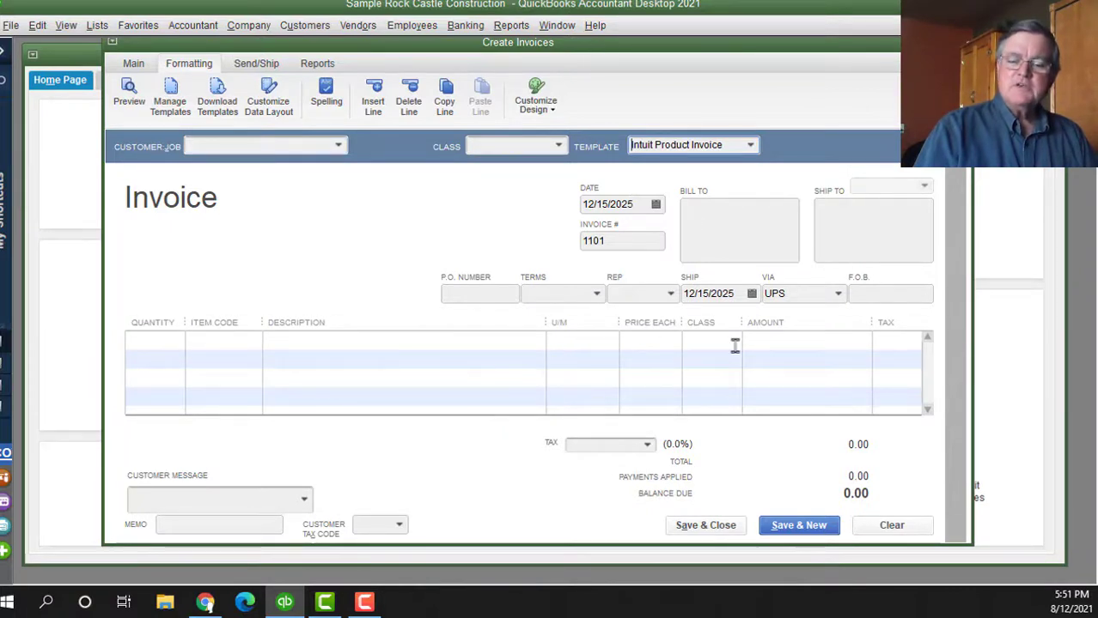
click(752, 145)
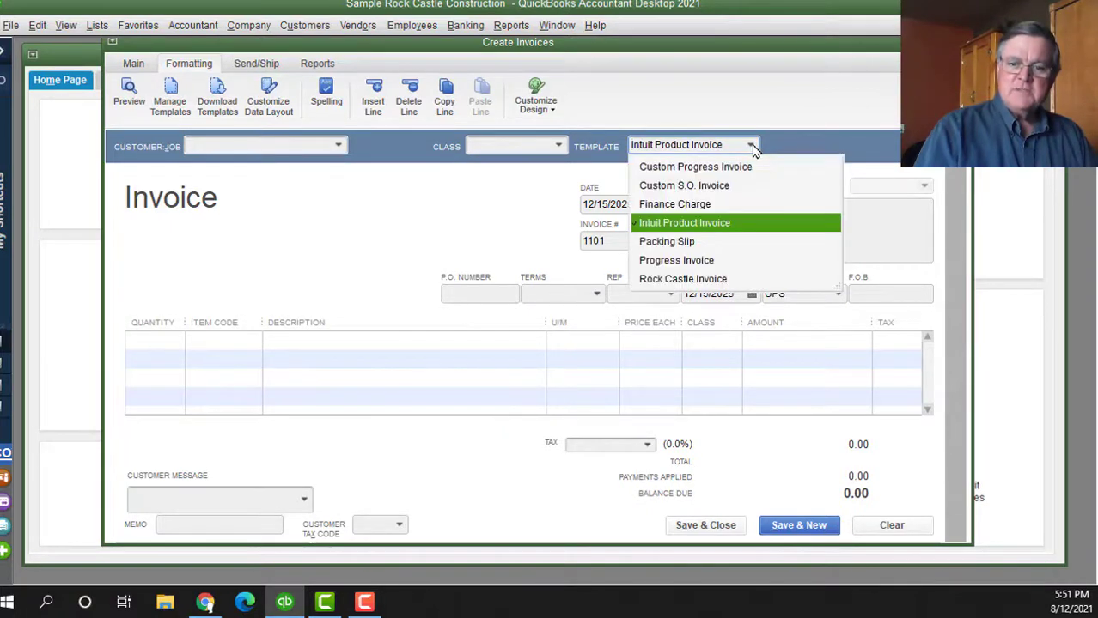
click(694, 280)
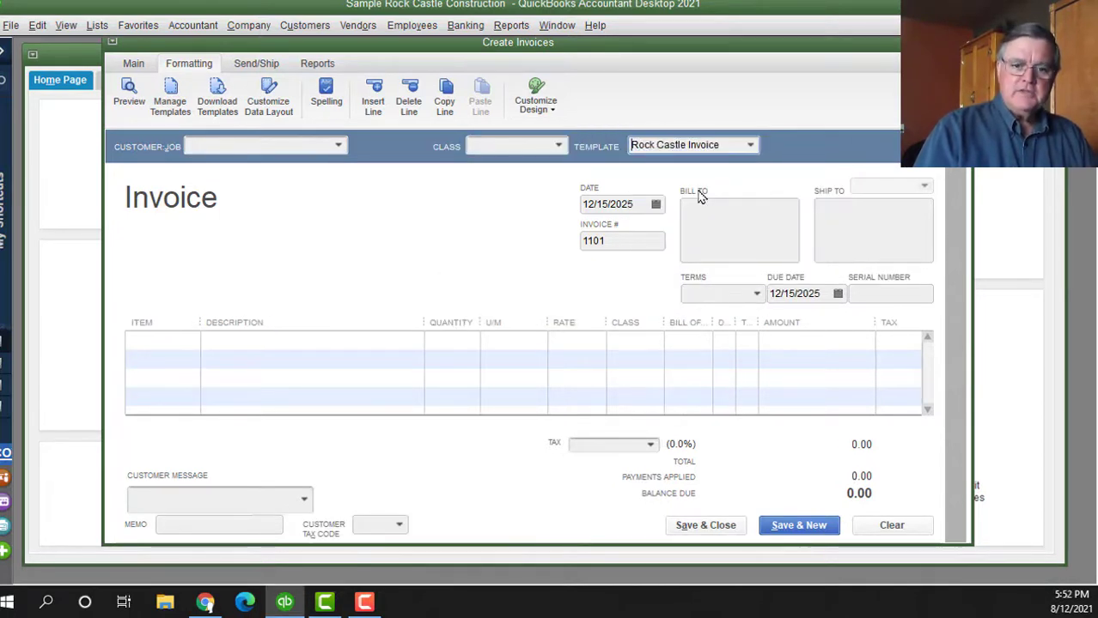
Choose the customer to bill and move into the first line item row
click(211, 145)
click(339, 146)
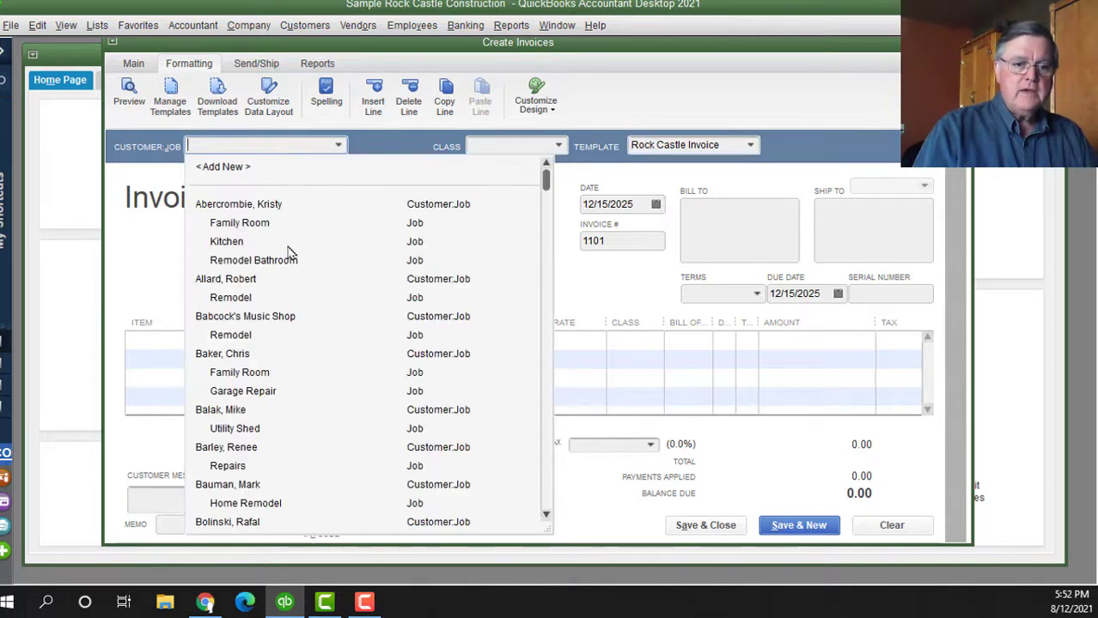
click(225, 279)
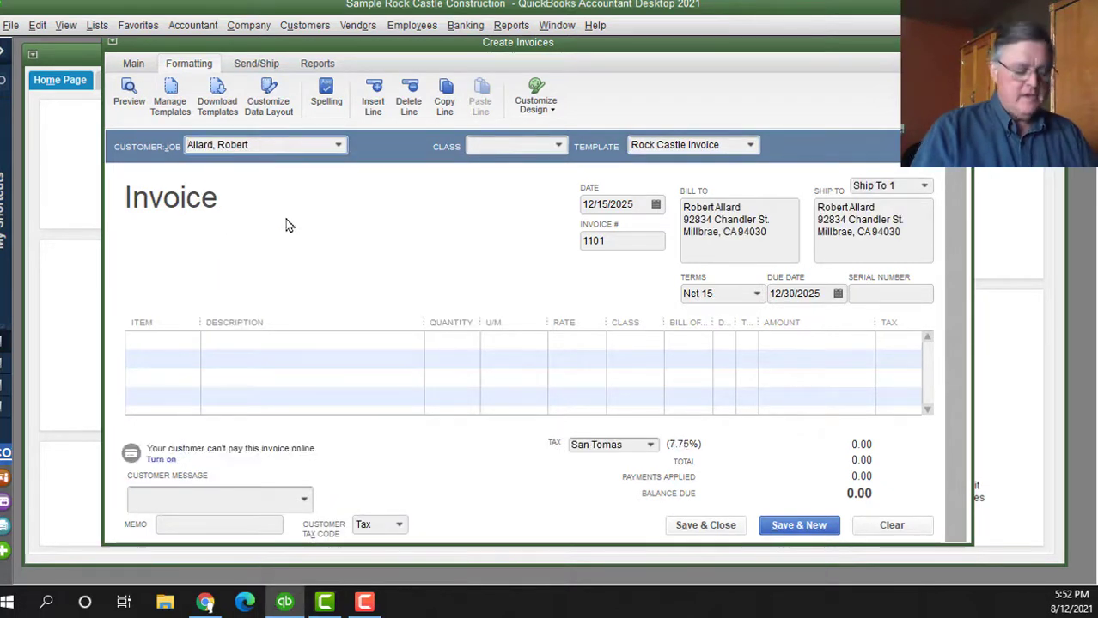
key(Tab)
key(Tab)
key(Tab)
key(Tab)
key(Tab)
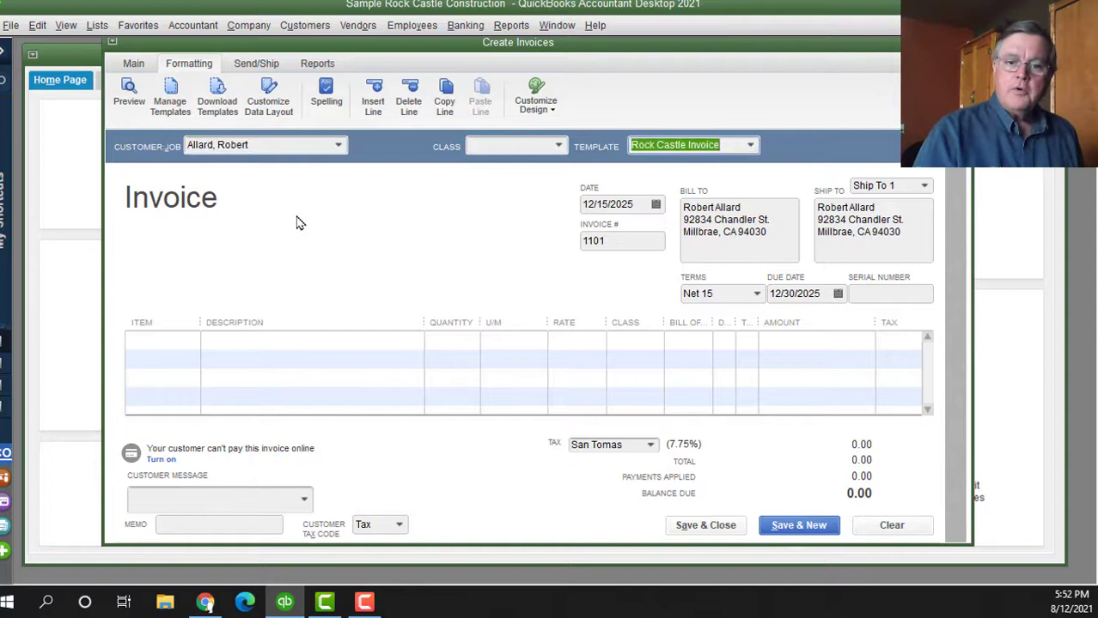
key(Tab)
key(Tab)
key(Tab)
key(Tab)
key(Tab)
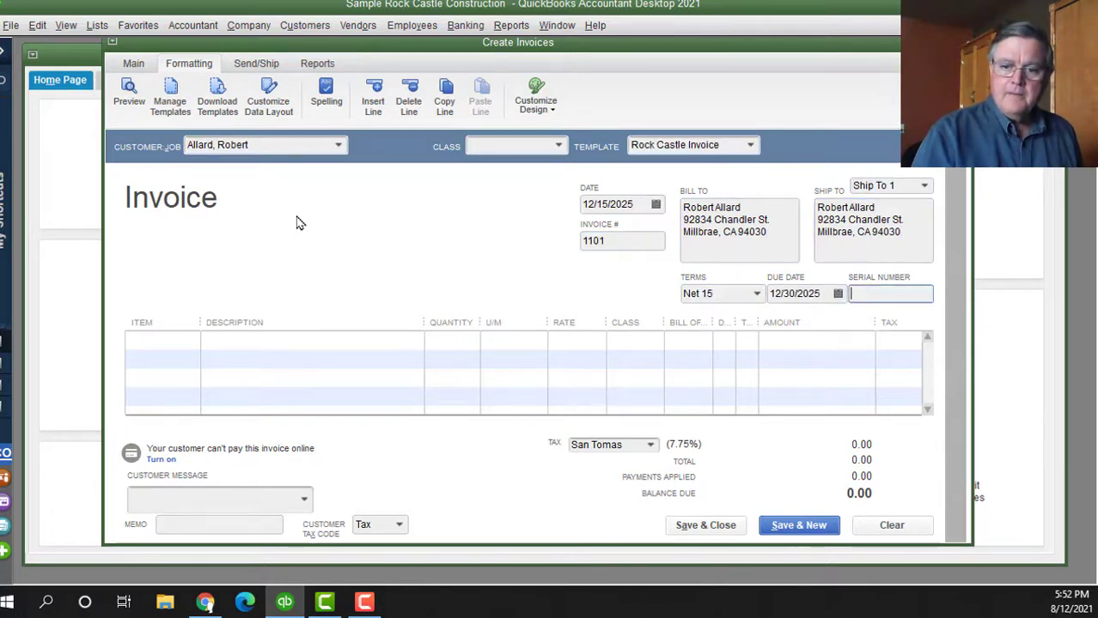
Enter a Freight item at a 75.00 rate on the first line
text(Freight)
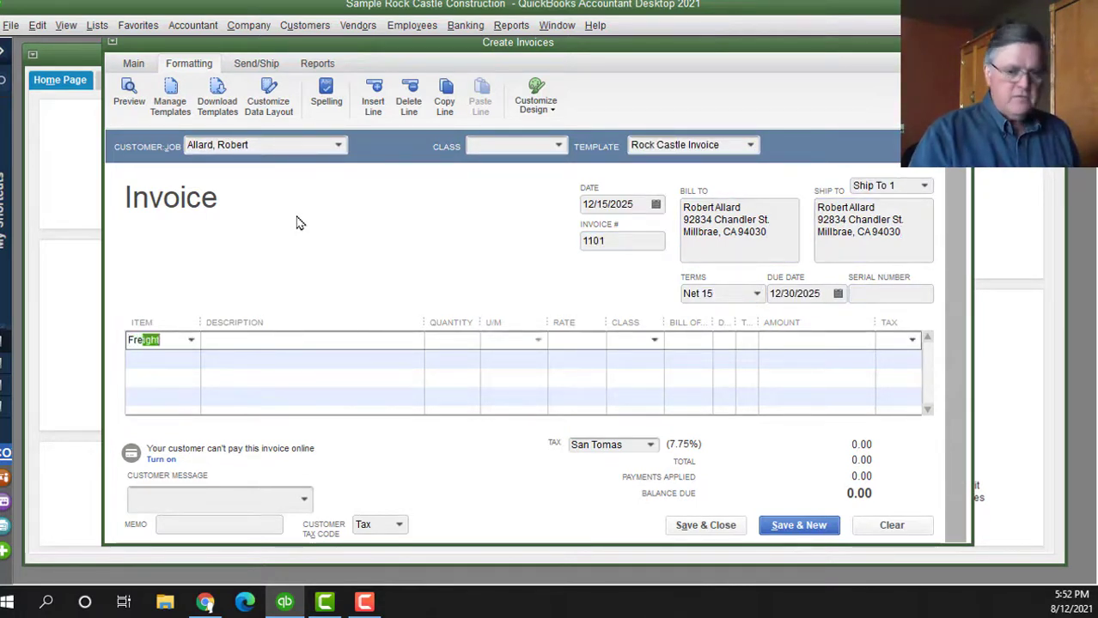
key(Tab)
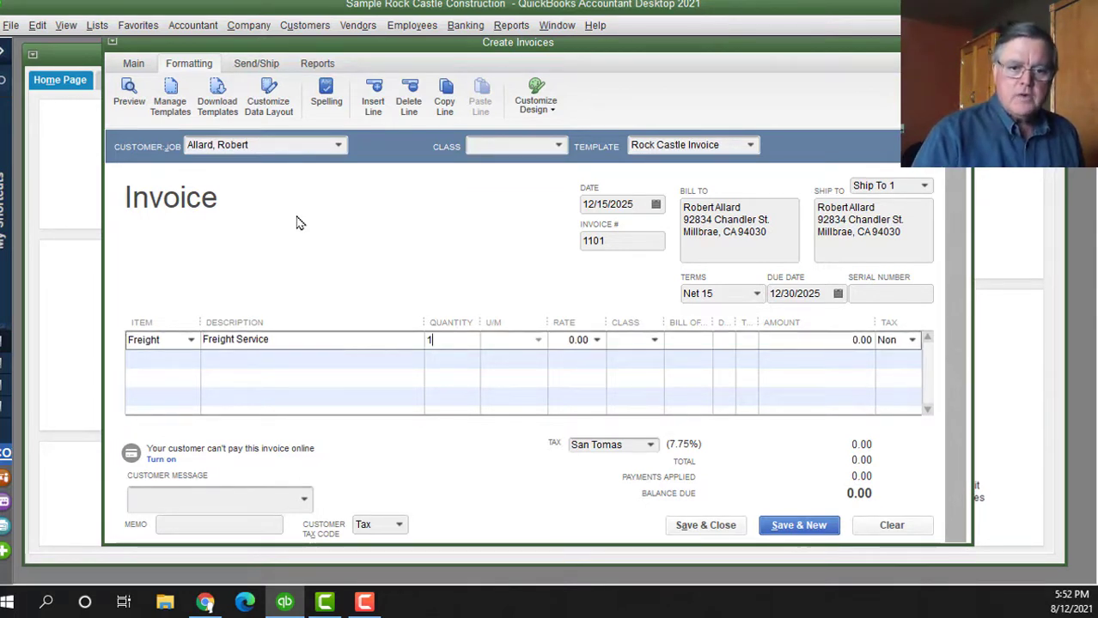
key(Tab)
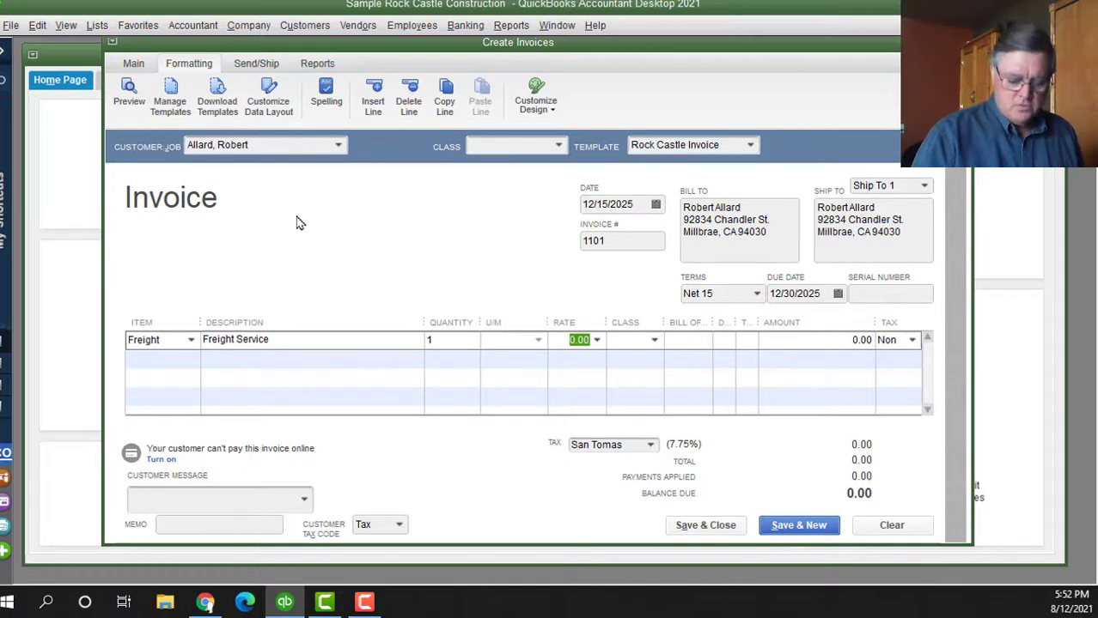
text(75)
key(Tab)
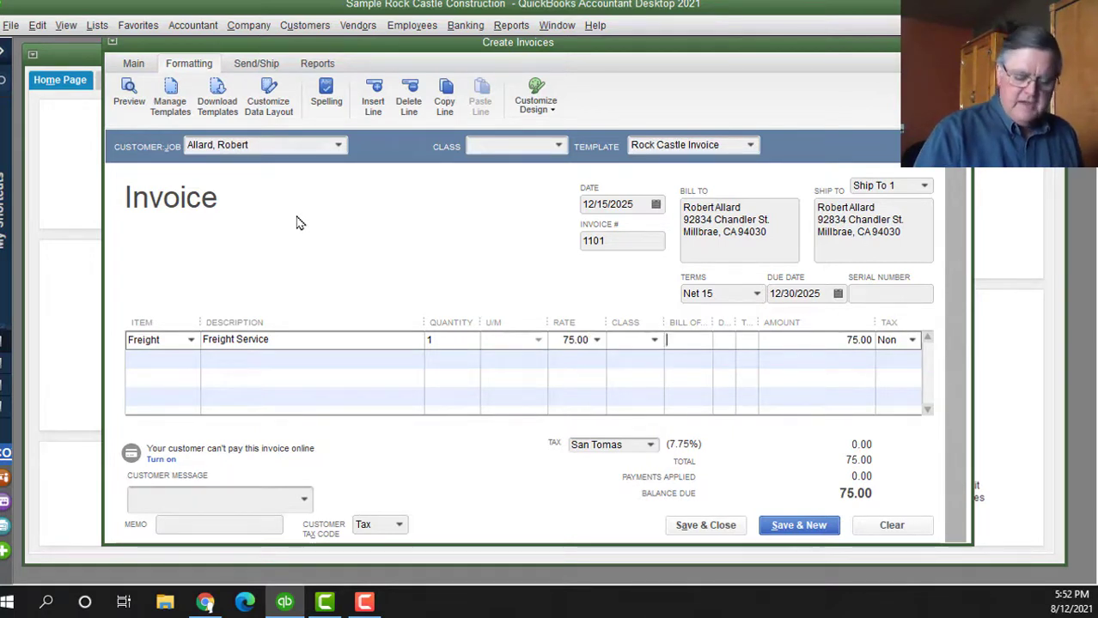
Fill Bill of Lading 13541, Driver DT and Truck # 23, narrowing the Description column
text(13541)
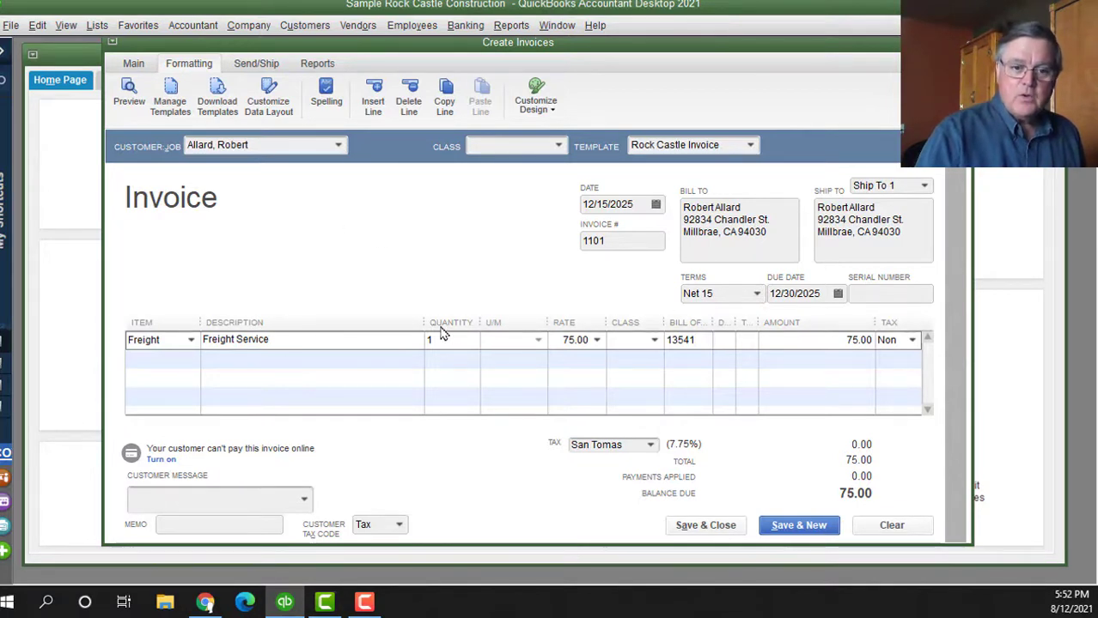
drag(423, 322, 323, 319)
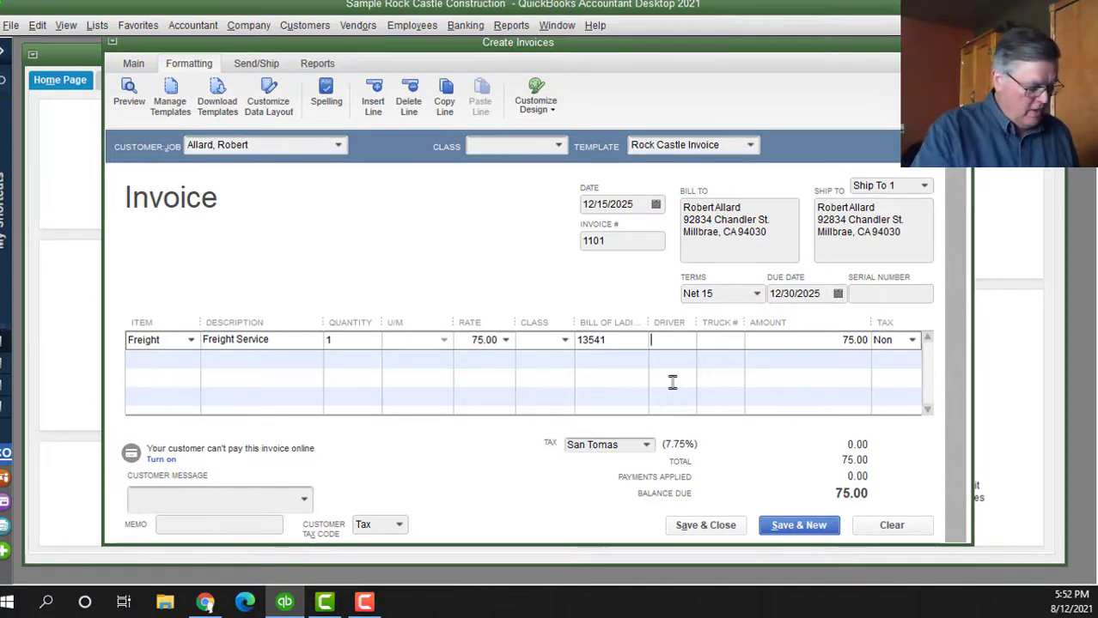
text(DT)
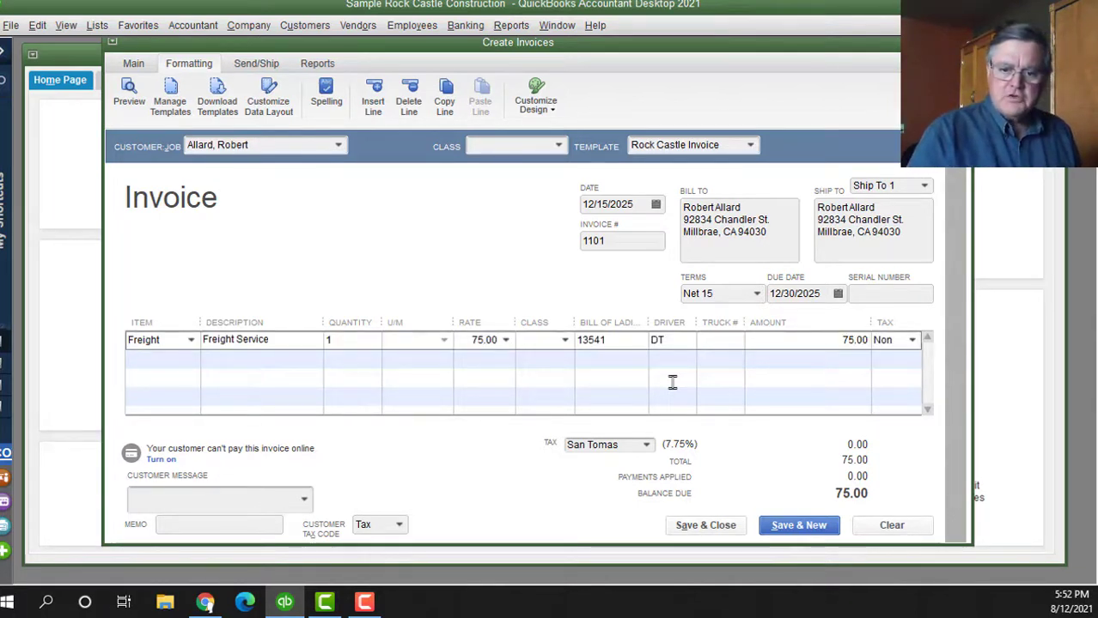
key(Tab)
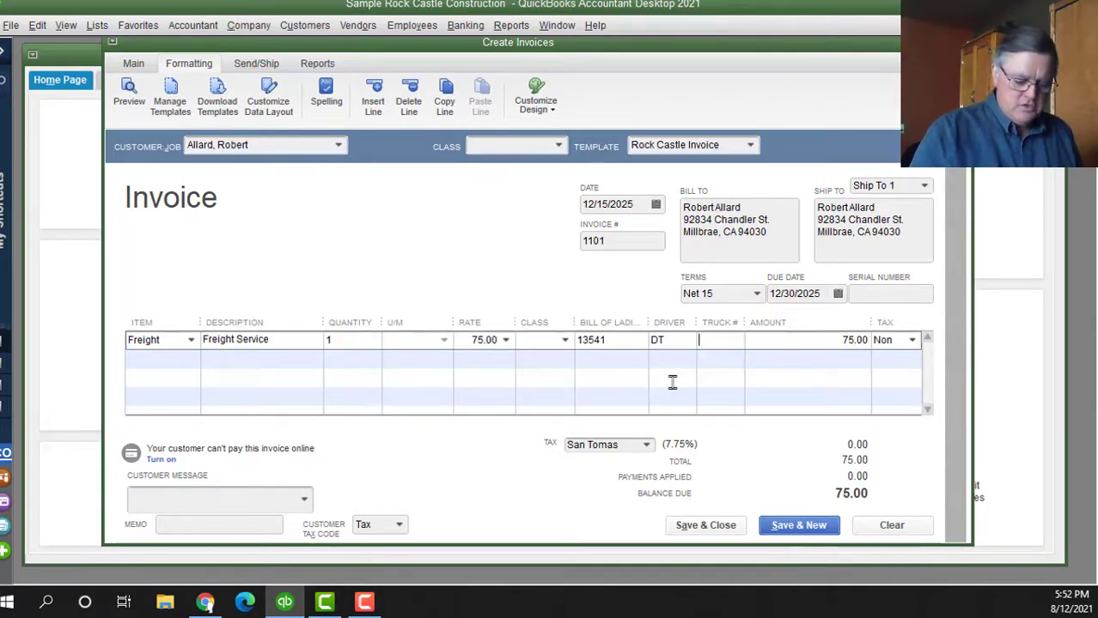
text(23)
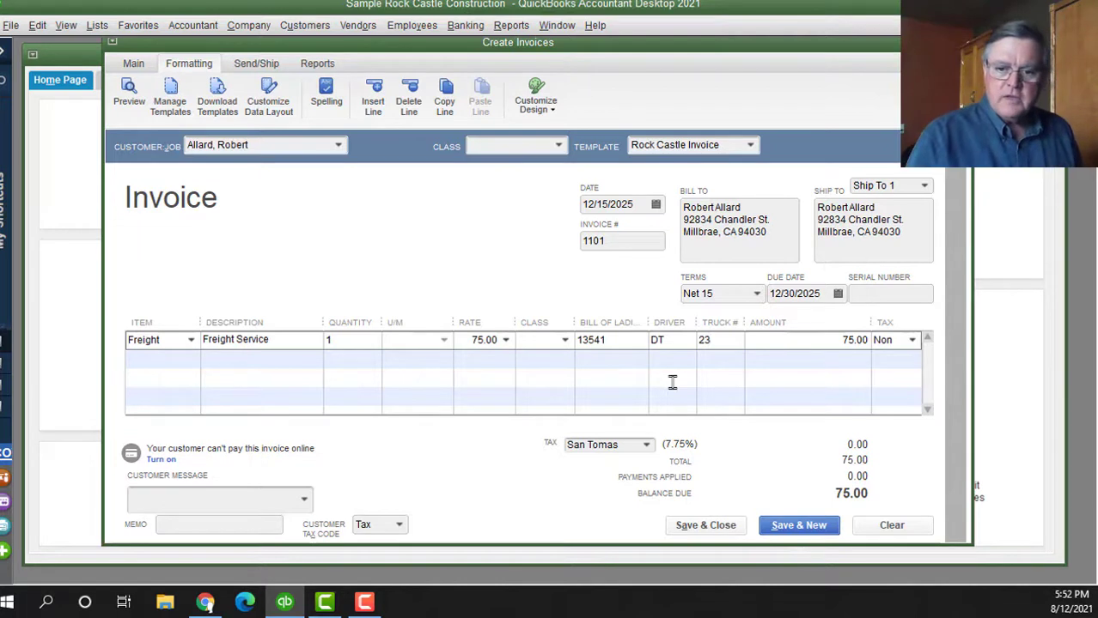
key(Tab)
key(Tab)
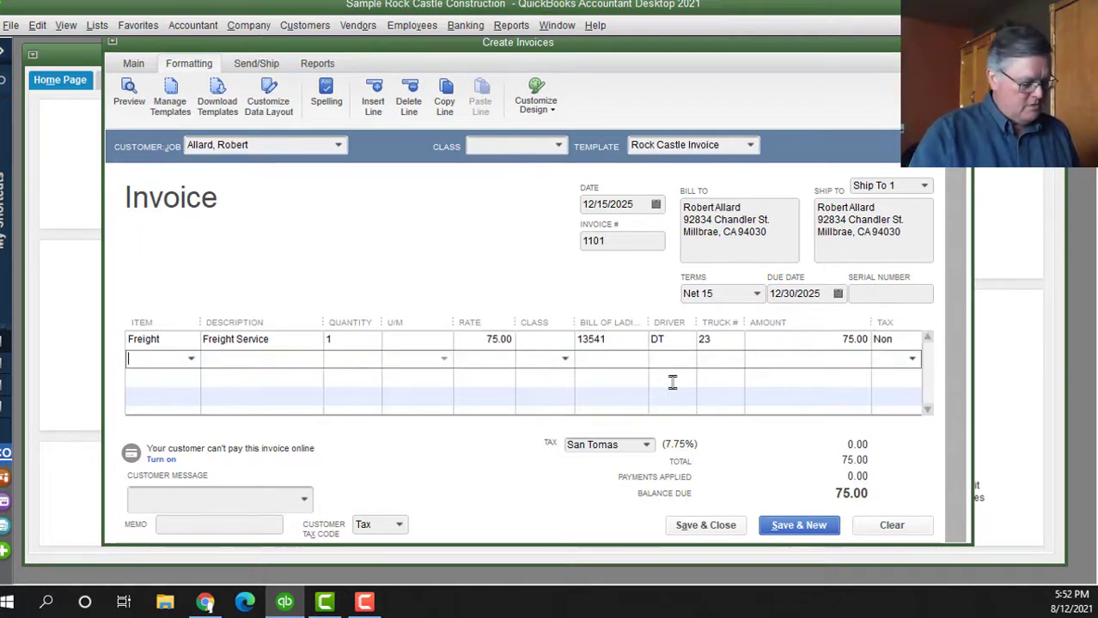
Add a second Freight line: quantity 1, rate 75, Bill of Lading 13542, Driver JH, Truck # 21
text(Fre)
key(Tab)
key(Tab)
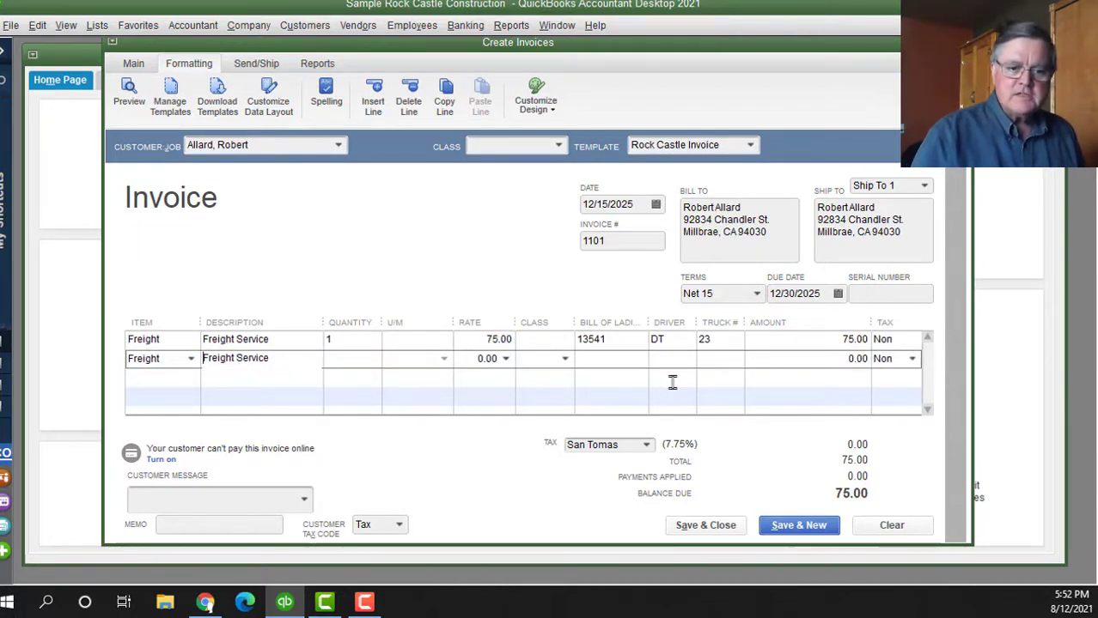
text(1)
key(Tab)
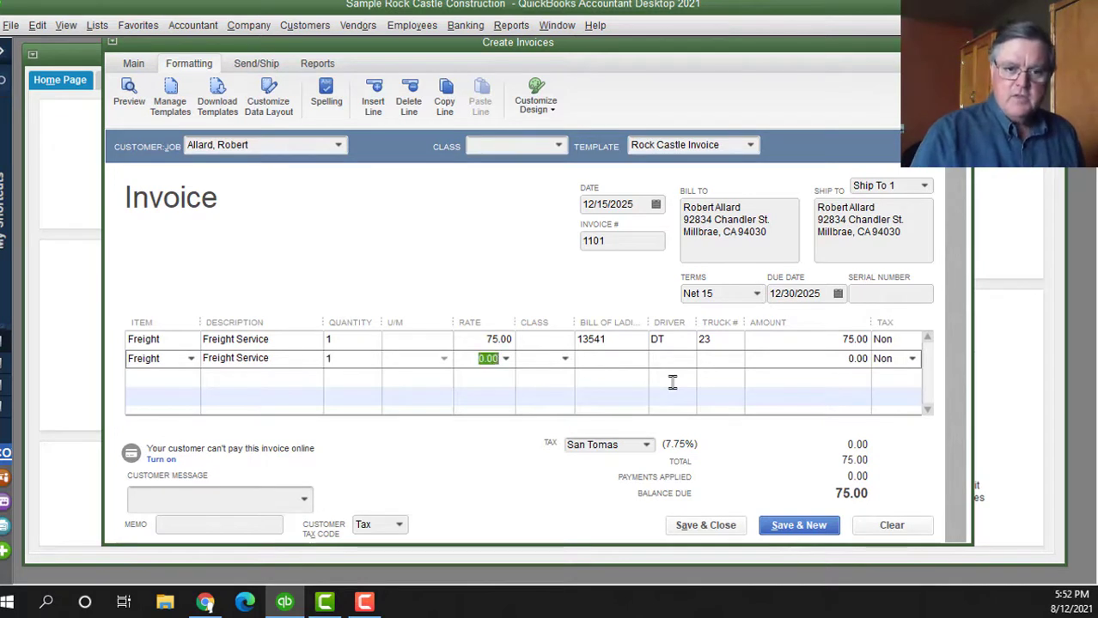
text(75)
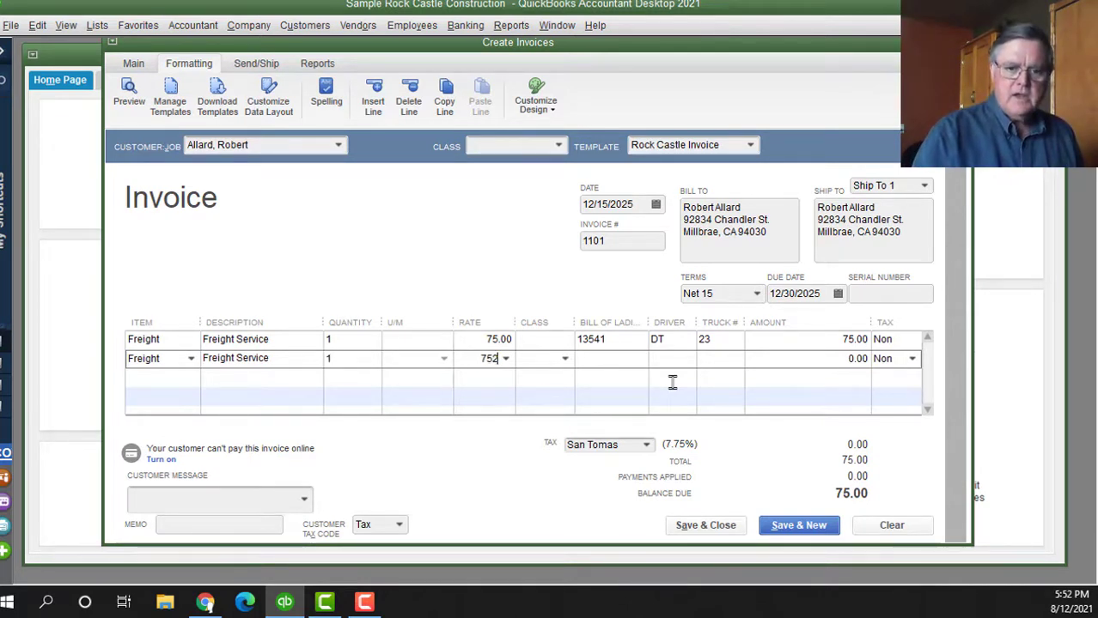
key(Tab)
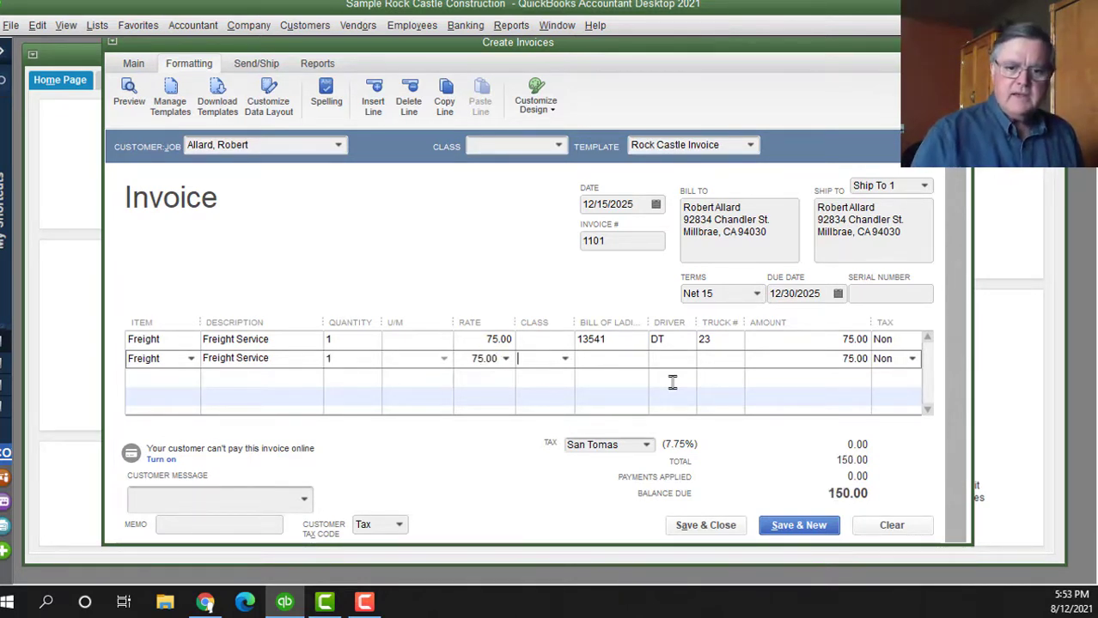
key(Tab)
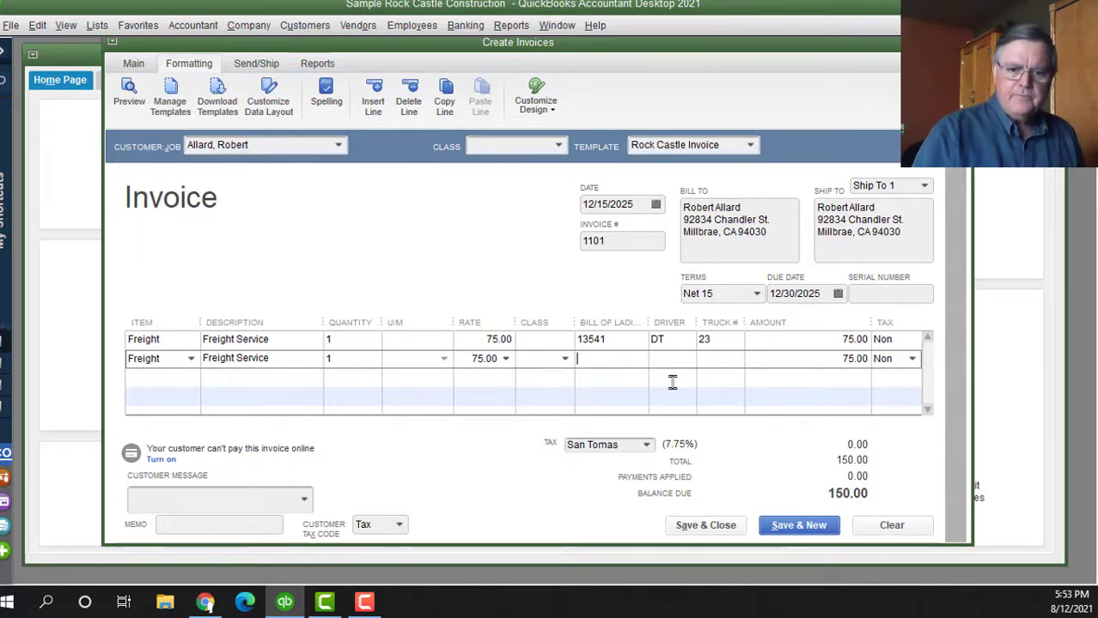
text(13542)
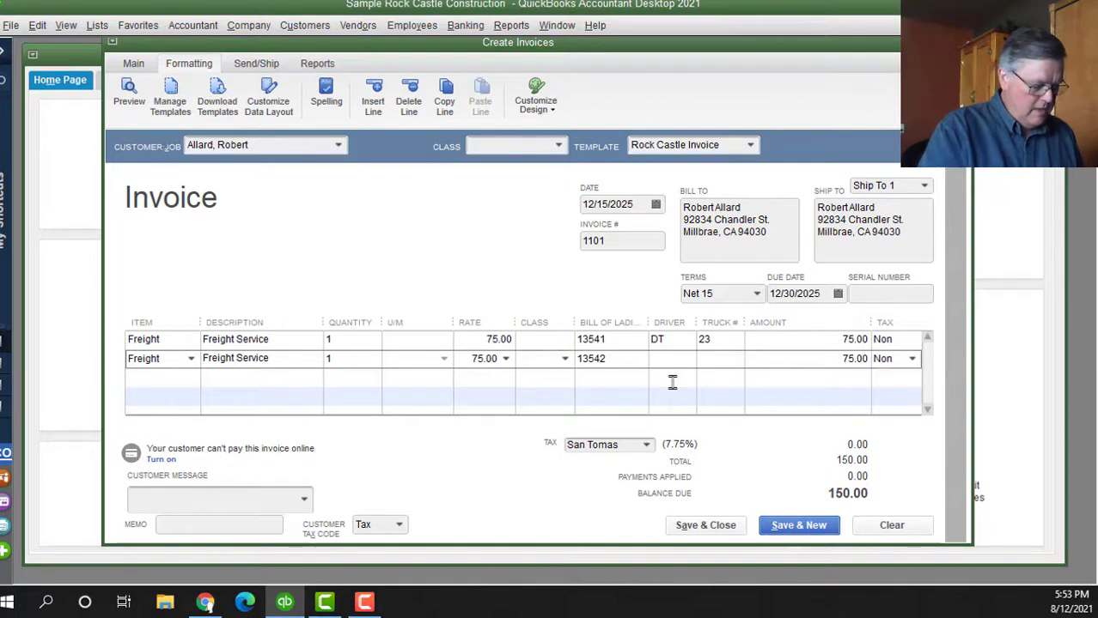
key(Tab)
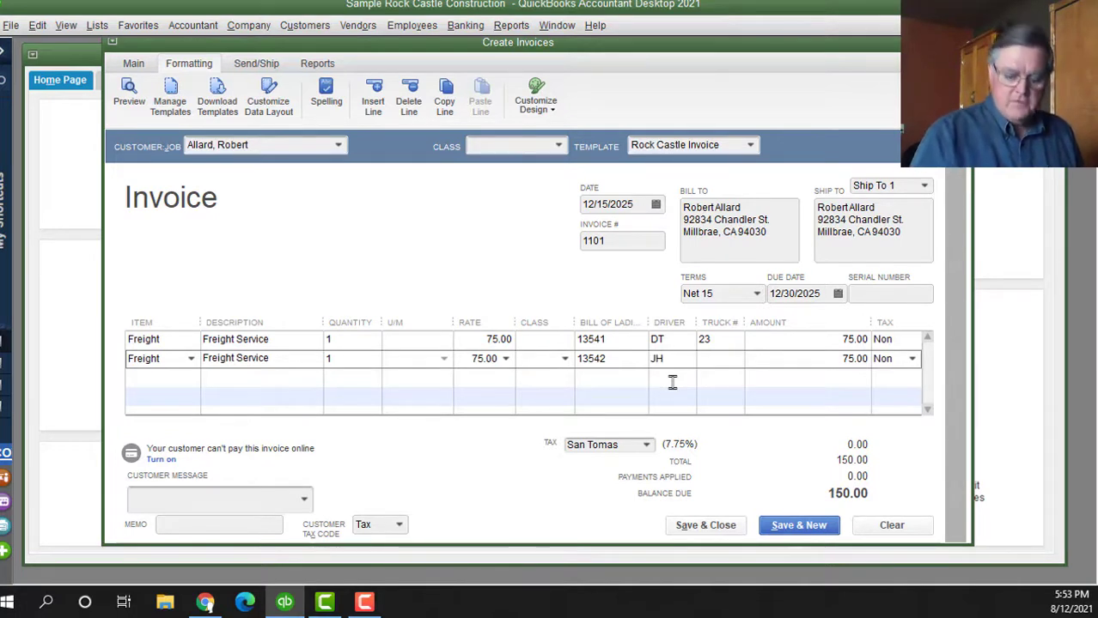
text(21)
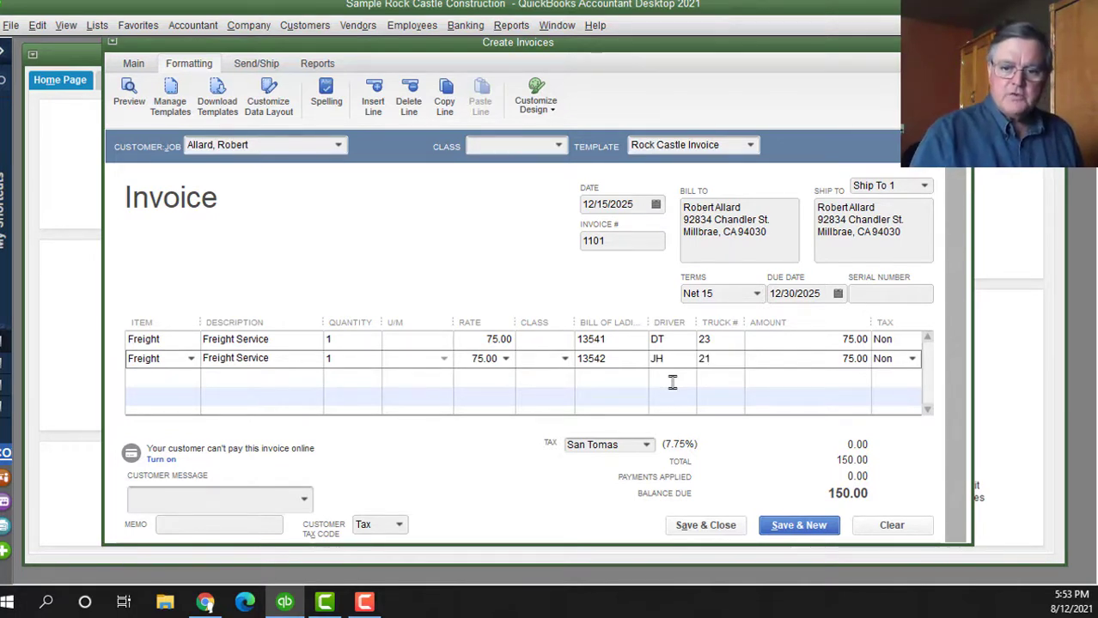
key(Tab)
key(Tab)
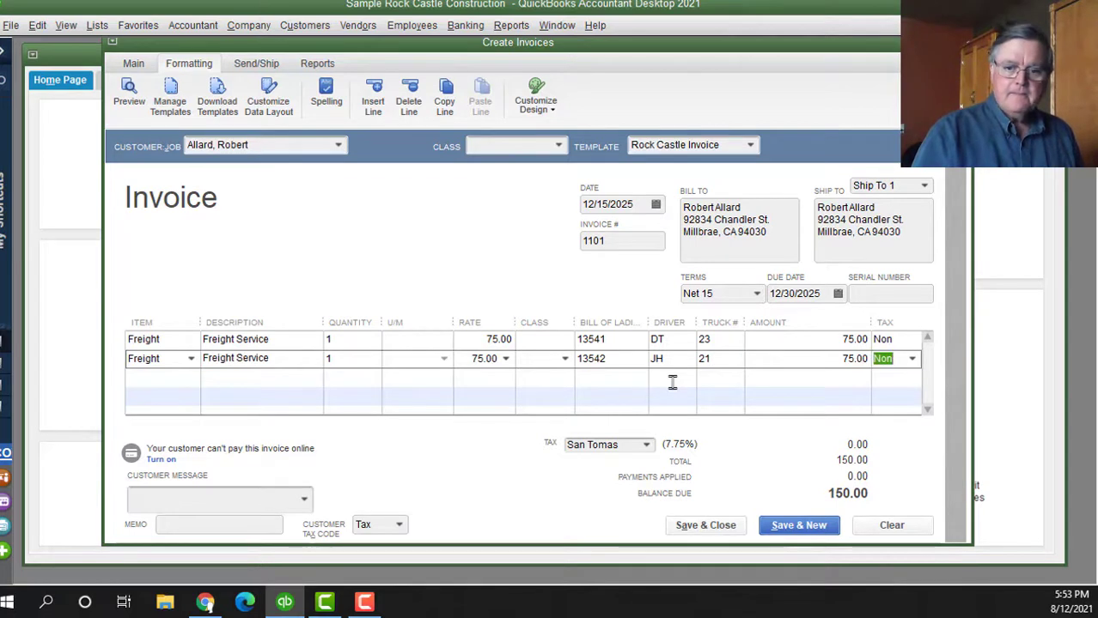
Add a third Freight line item at a rate of 75
key(Tab)
text(Freight)
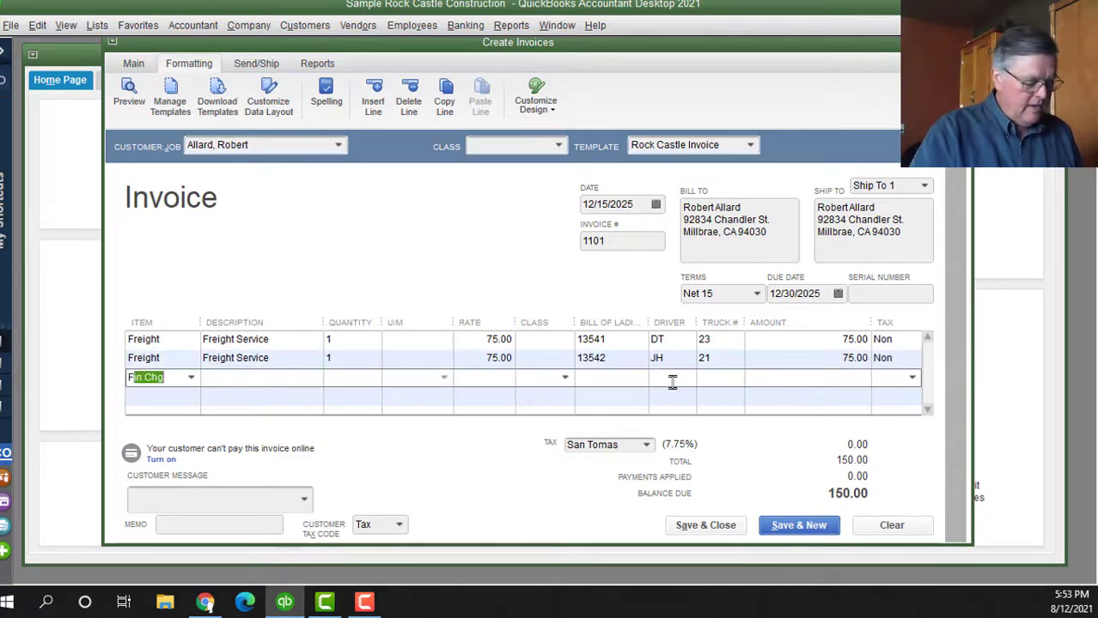
key(Tab)
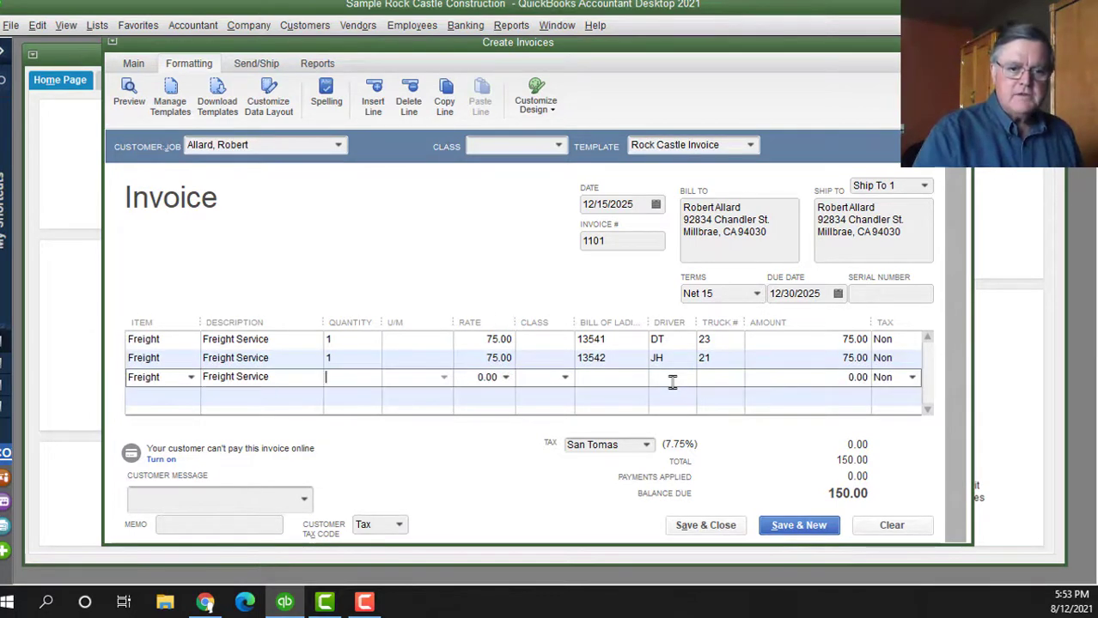
key(Tab)
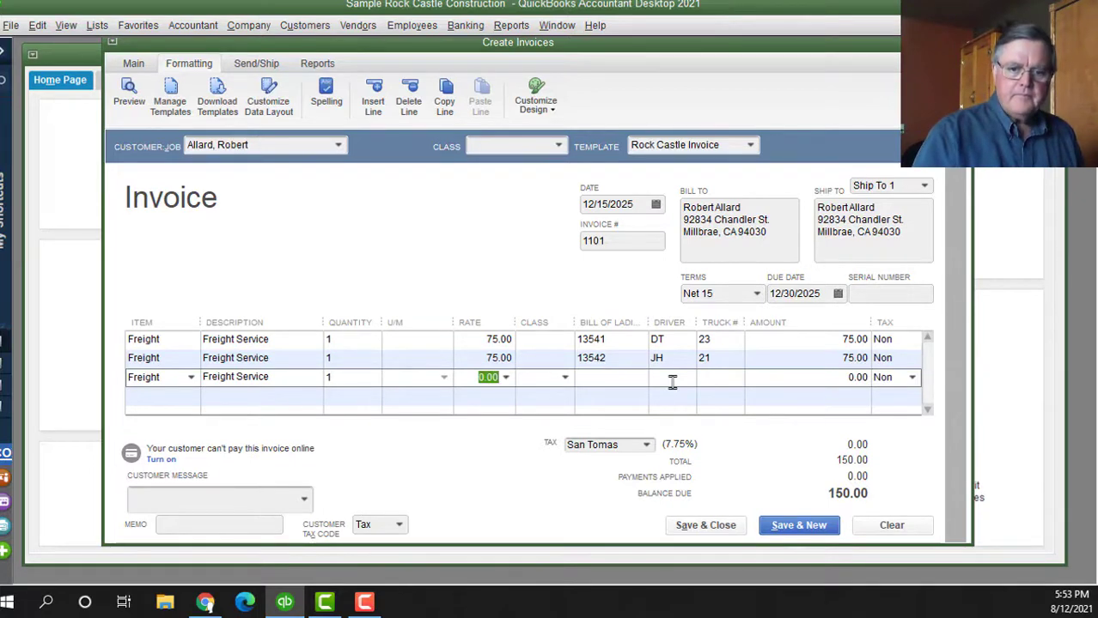
text(75)
key(Tab)
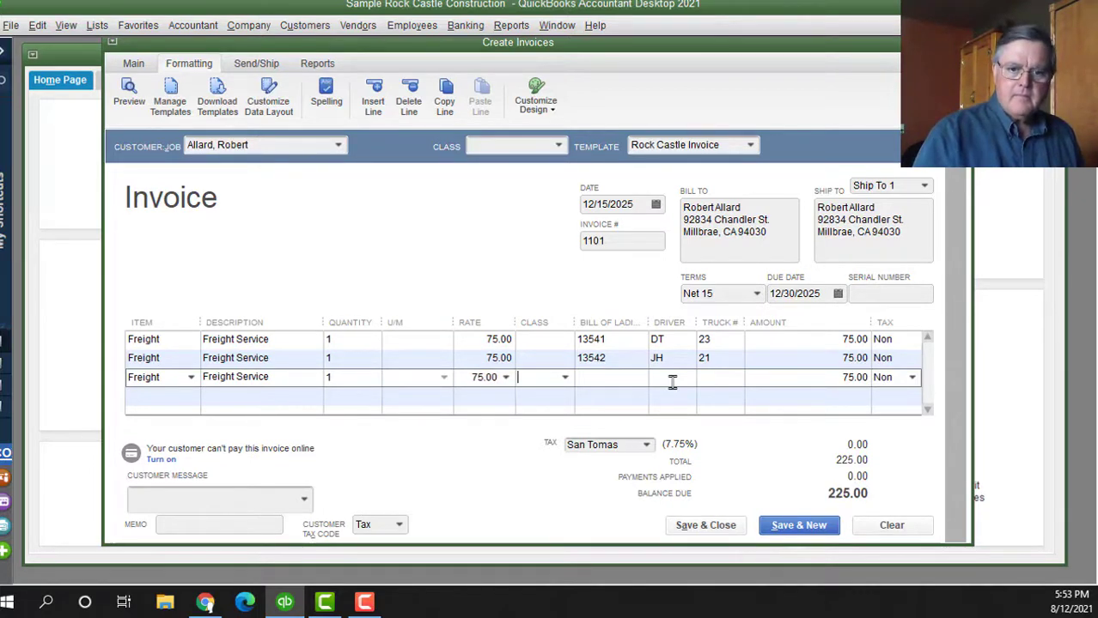
key(Tab)
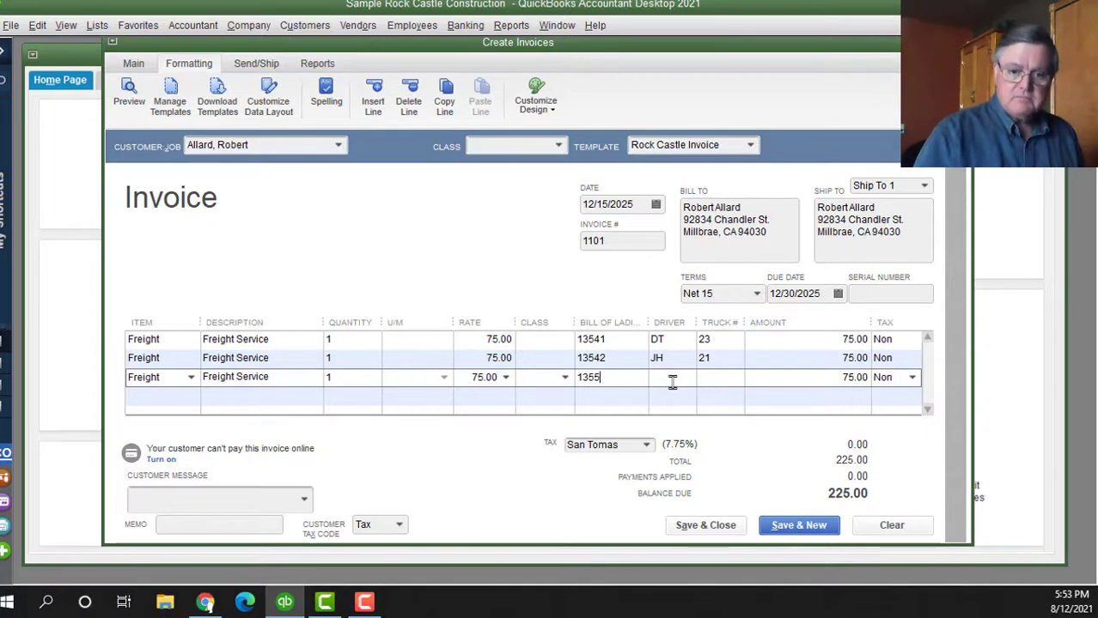
Complete the line with Bill of Lading # 13550, Driver DT and Truck # 23
text(0)
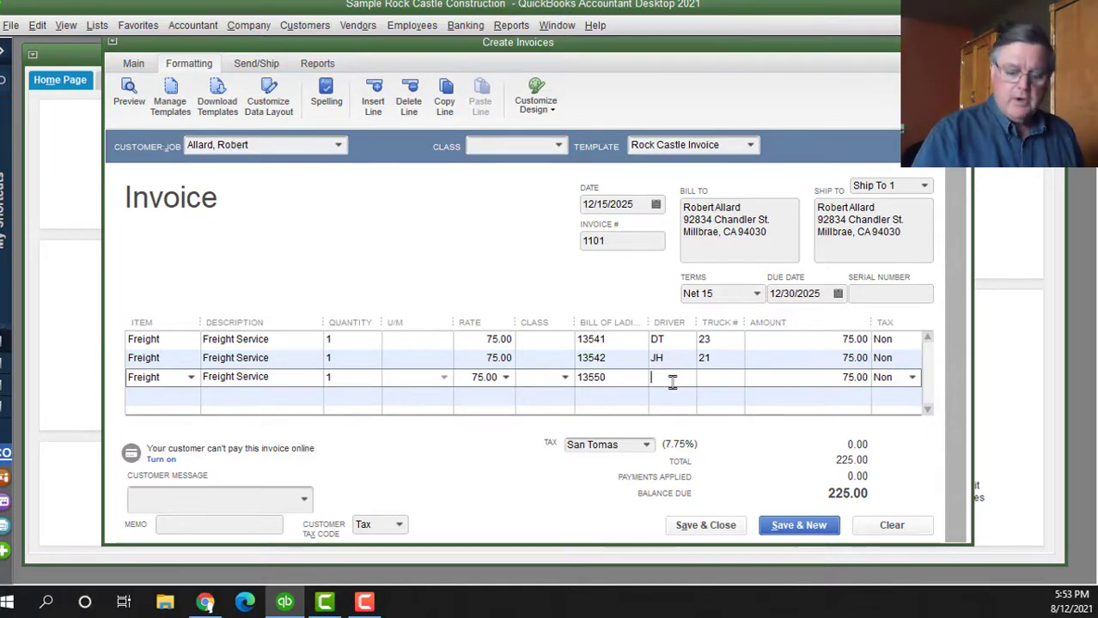
click(673, 383)
text(D)
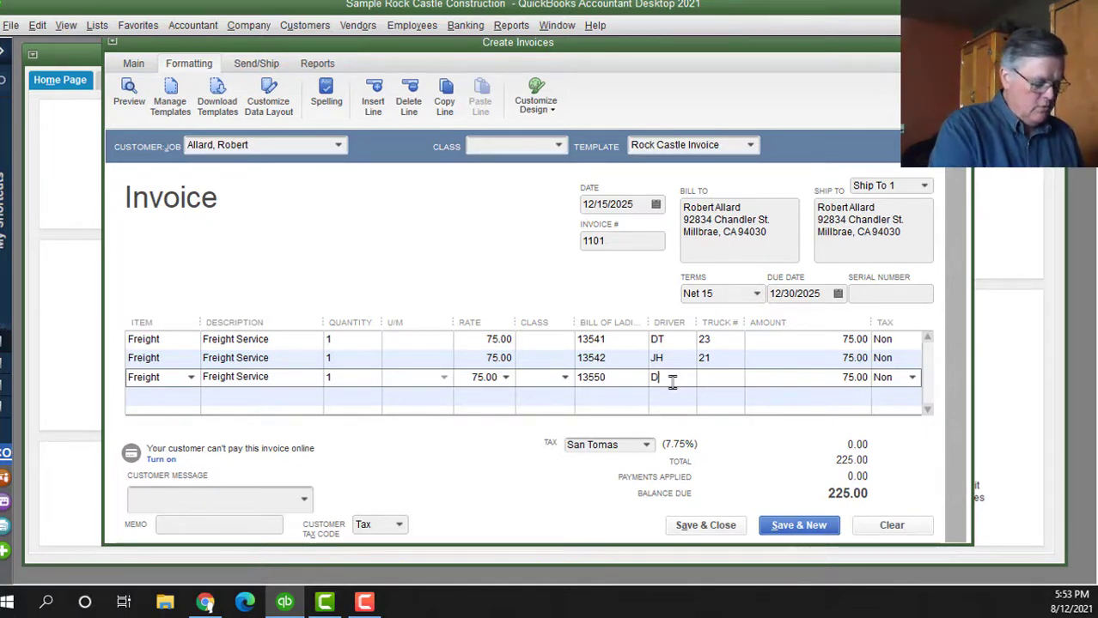
text(T)
key(Tab)
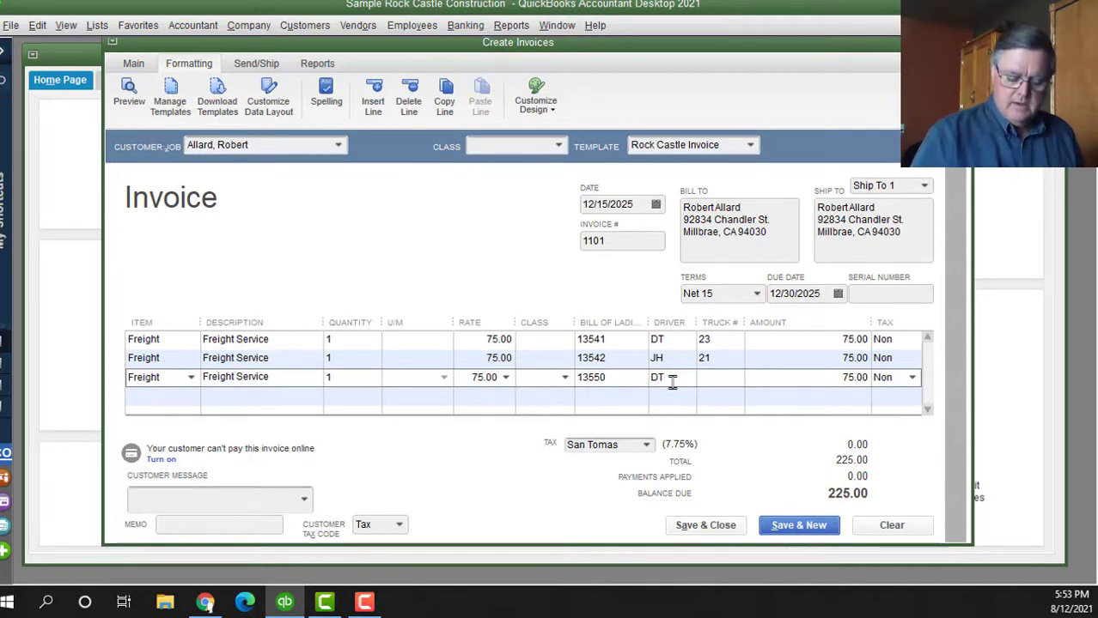
key(Tab)
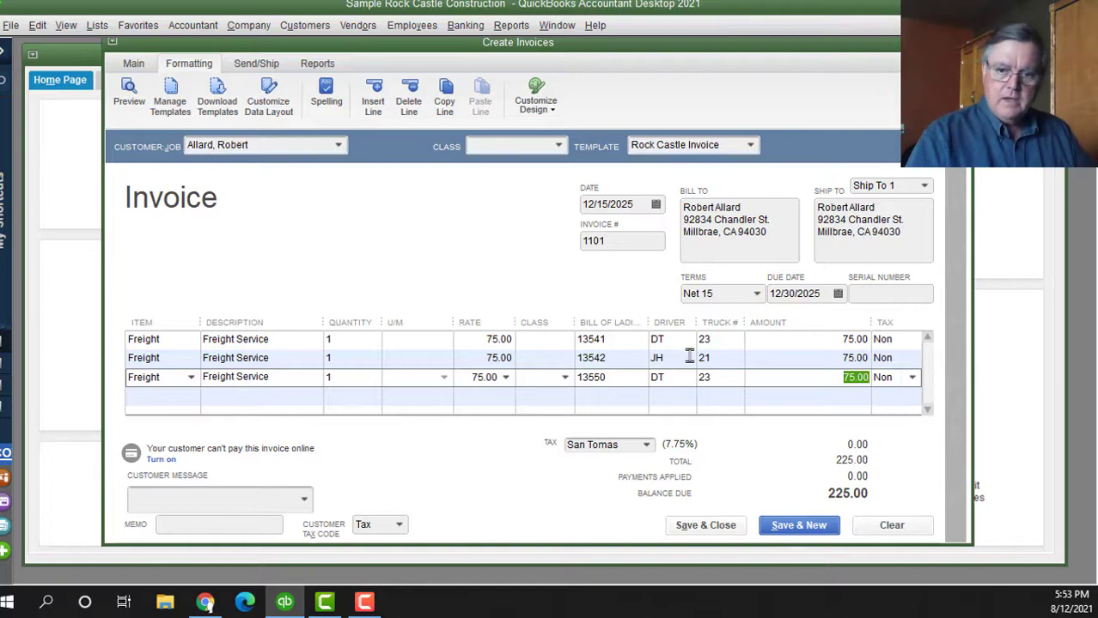
Save and close the invoice, saving anyway despite the unassigned item classes
click(717, 524)
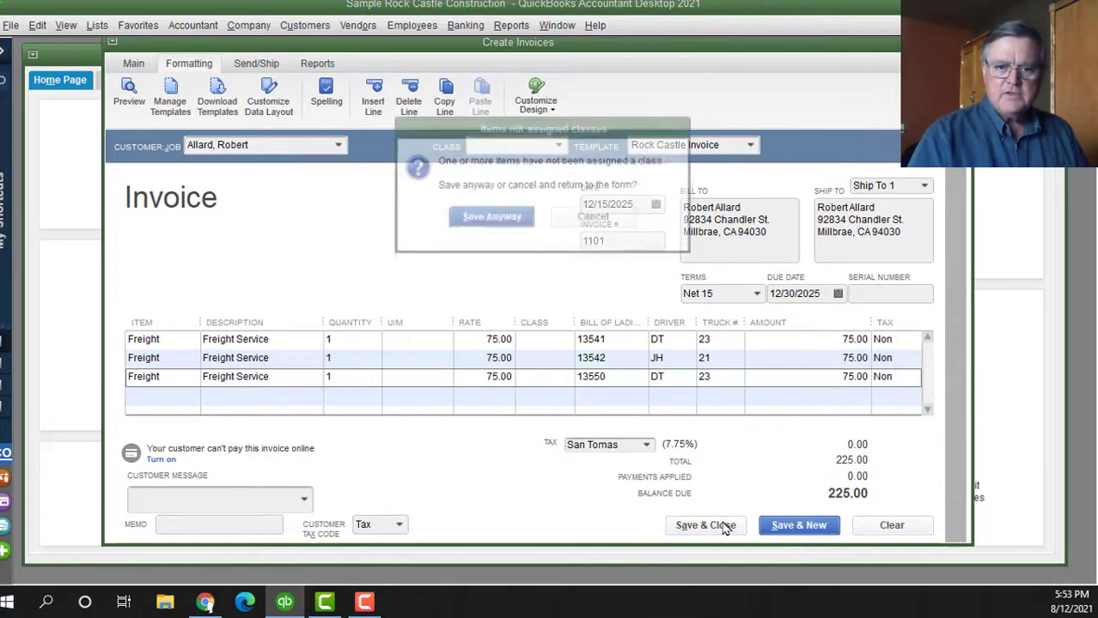
click(491, 220)
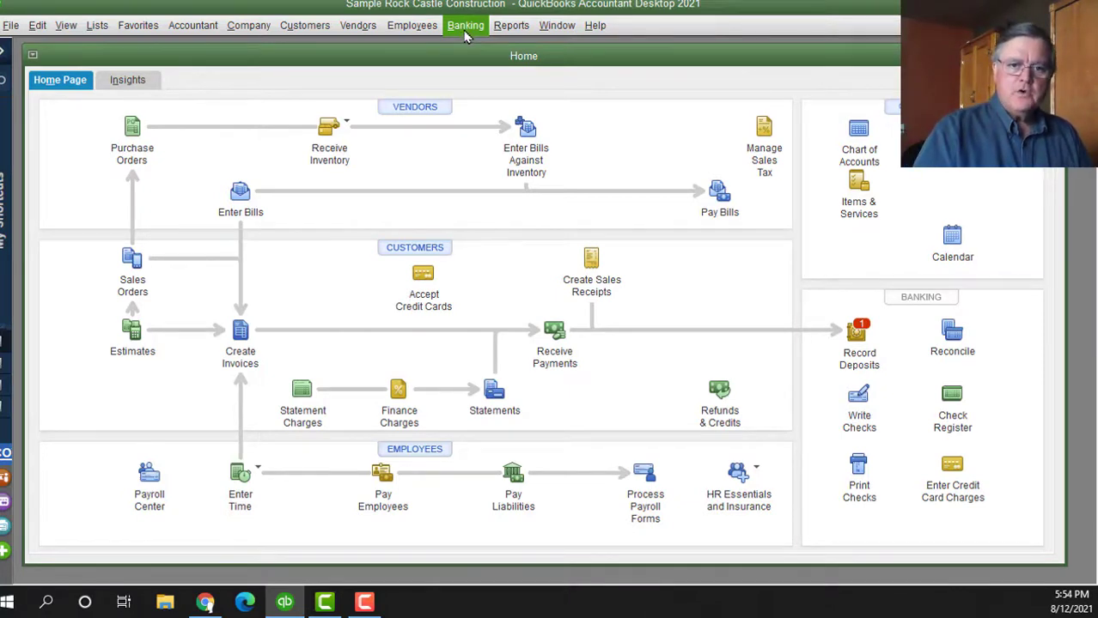
Open the Sales by Customer Detail report from the Reports > Sales menu
click(511, 26)
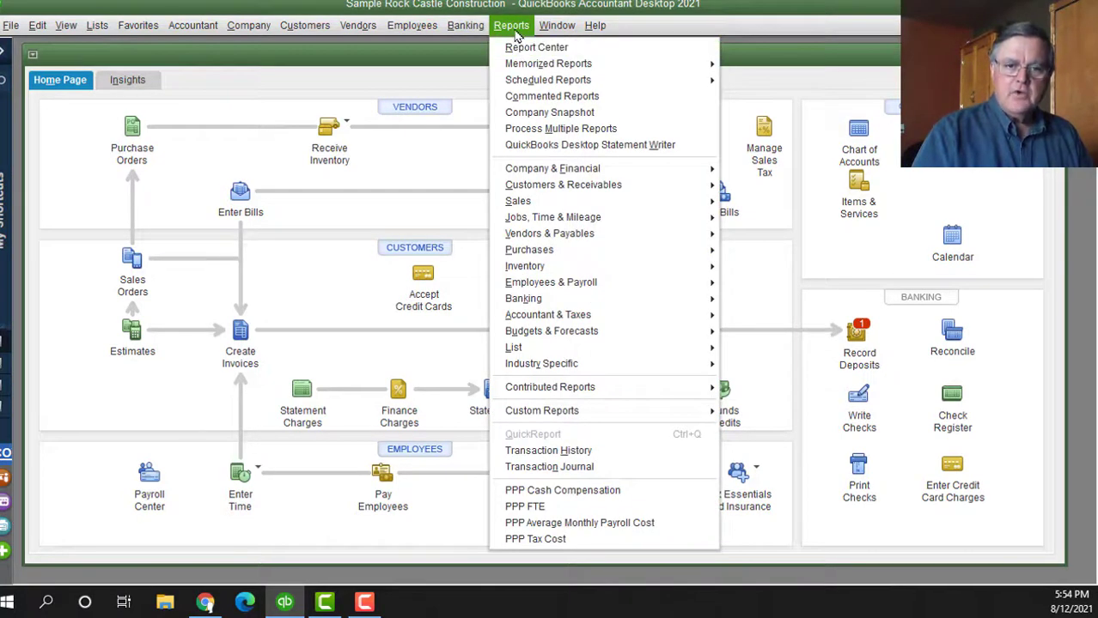
mouse_move(590, 221)
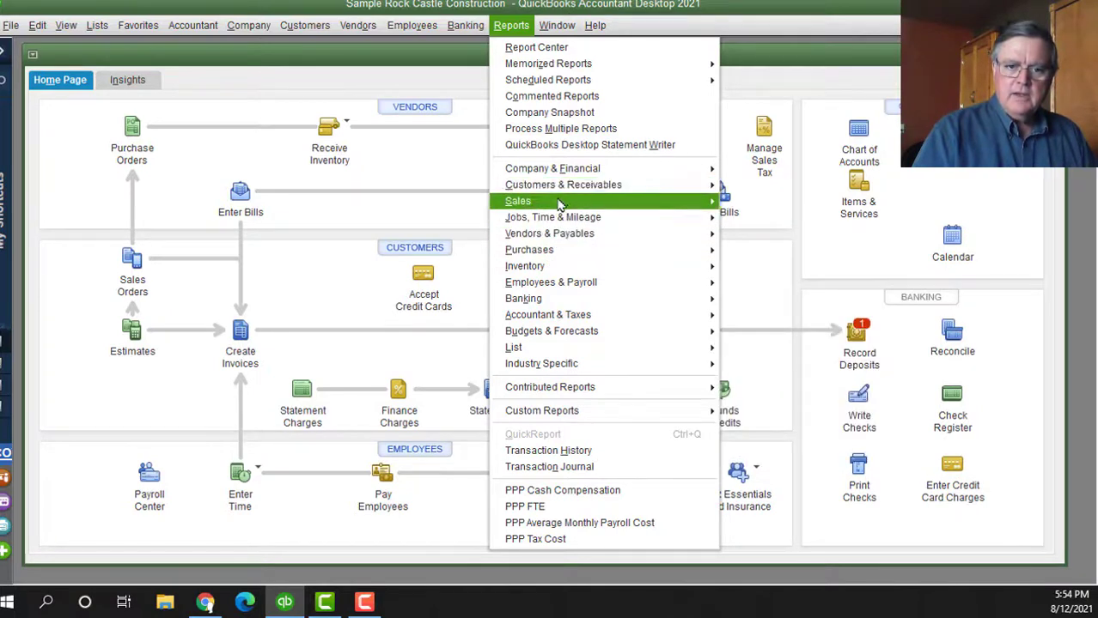
mouse_move(558, 202)
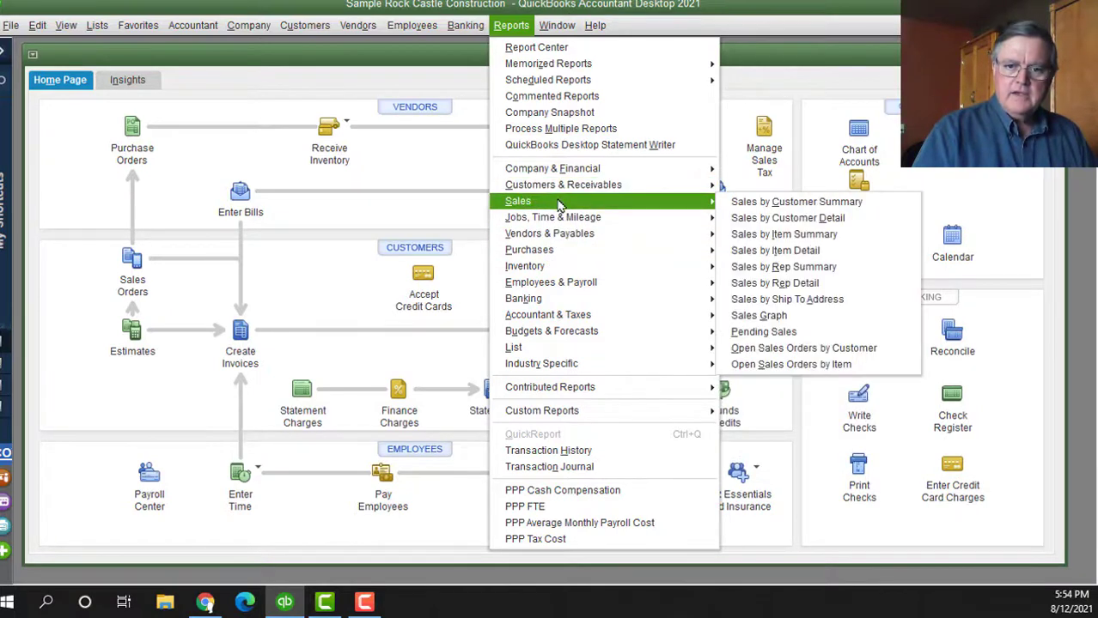
click(827, 220)
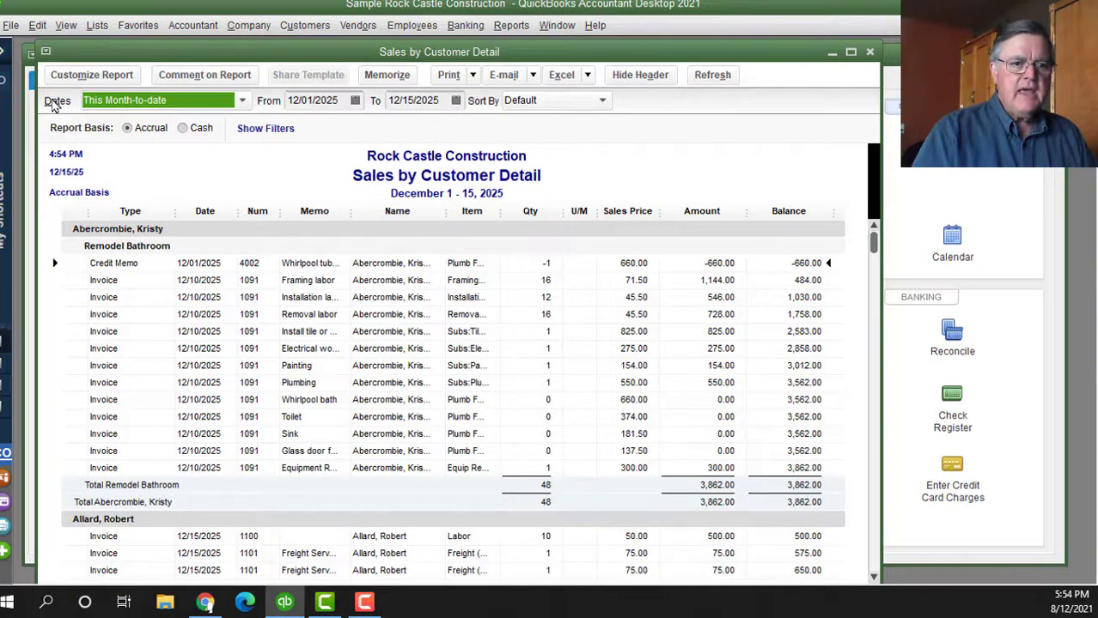
In Customize Report, scroll the Columns list down to the custom fields
click(91, 76)
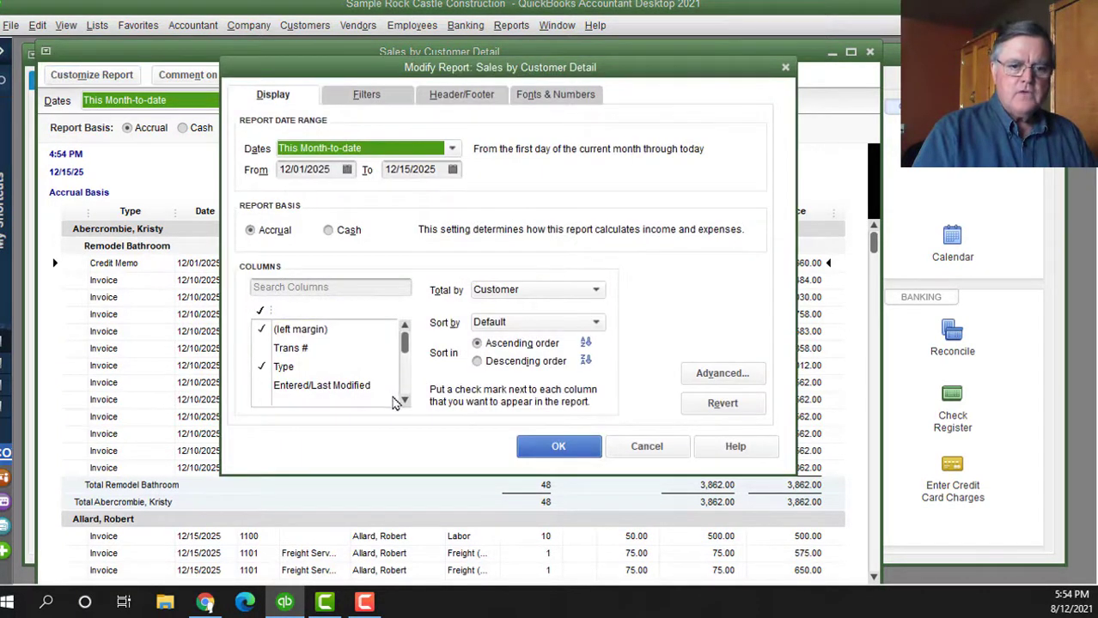
click(407, 391)
click(407, 391)
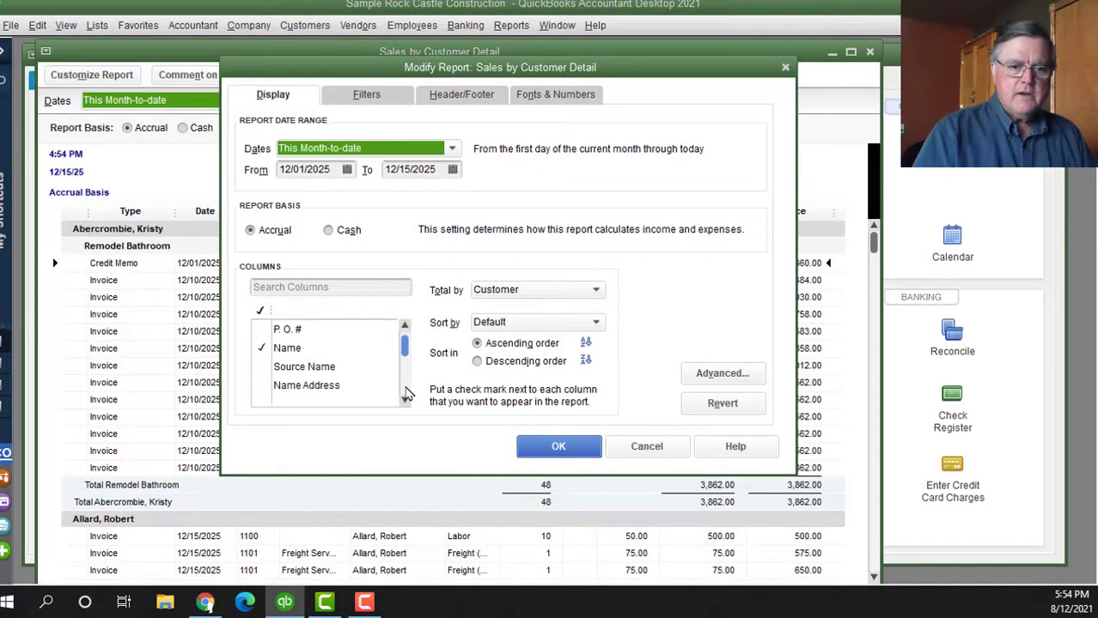
click(407, 380)
click(407, 382)
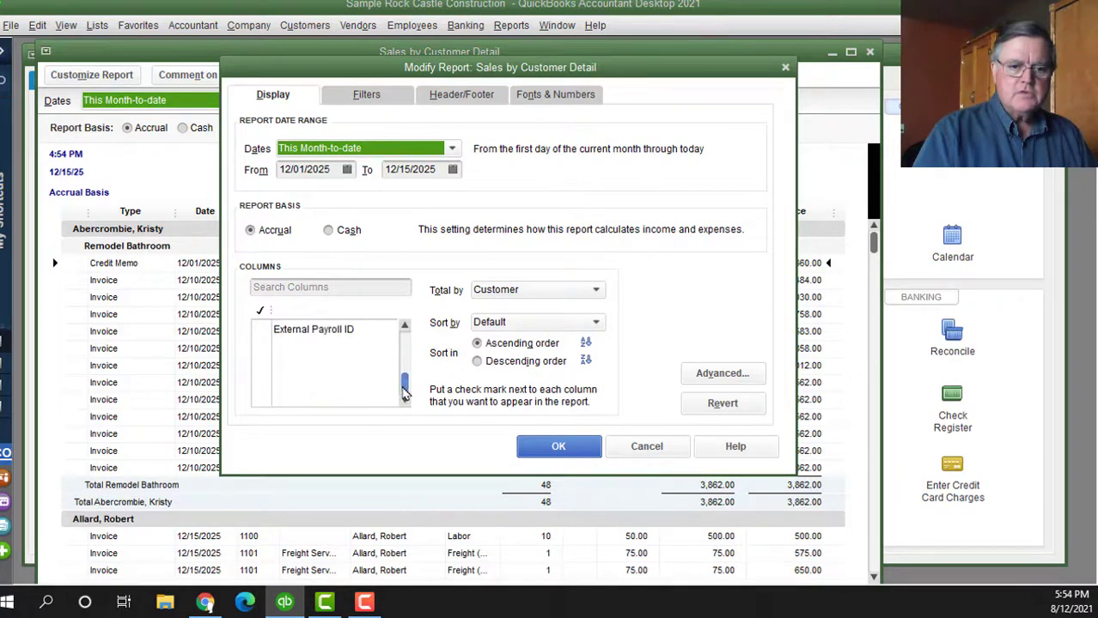
click(408, 350)
click(407, 349)
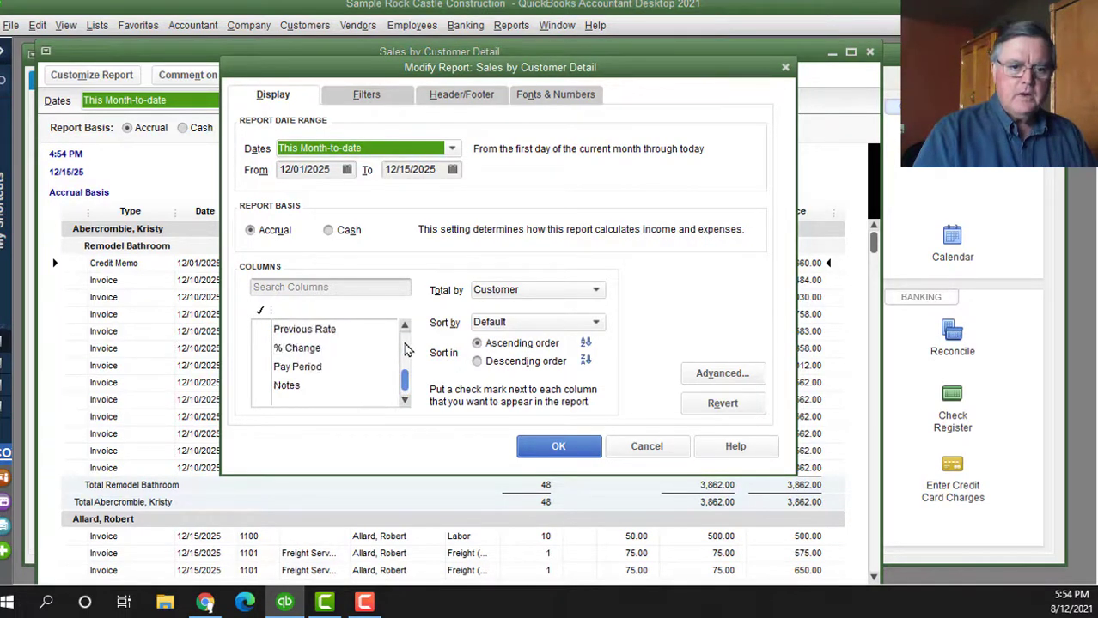
click(408, 350)
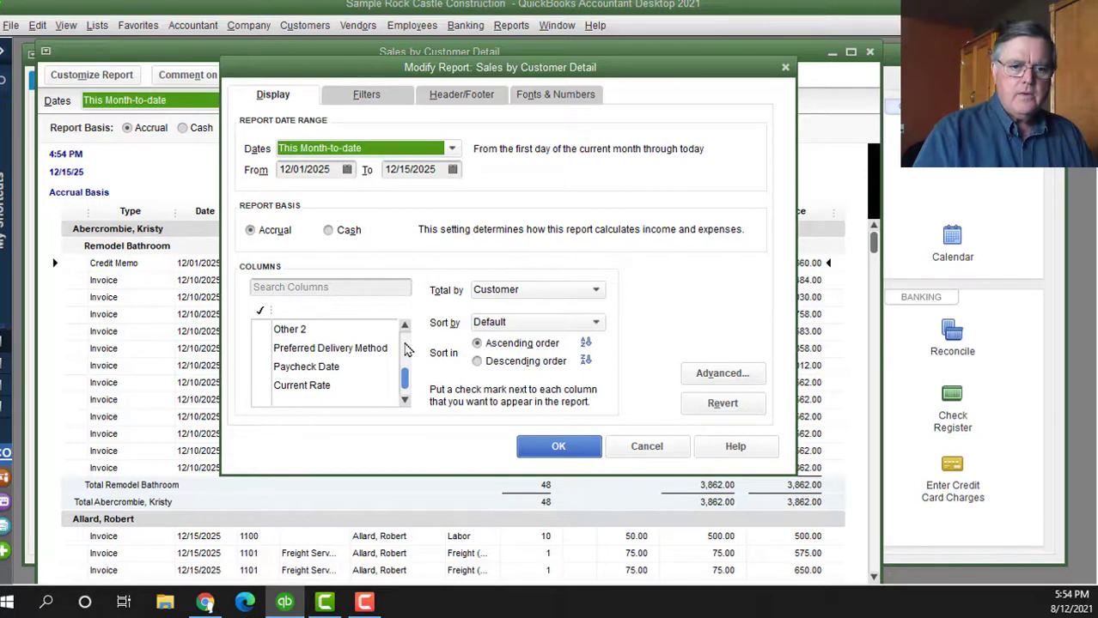
click(408, 349)
click(408, 350)
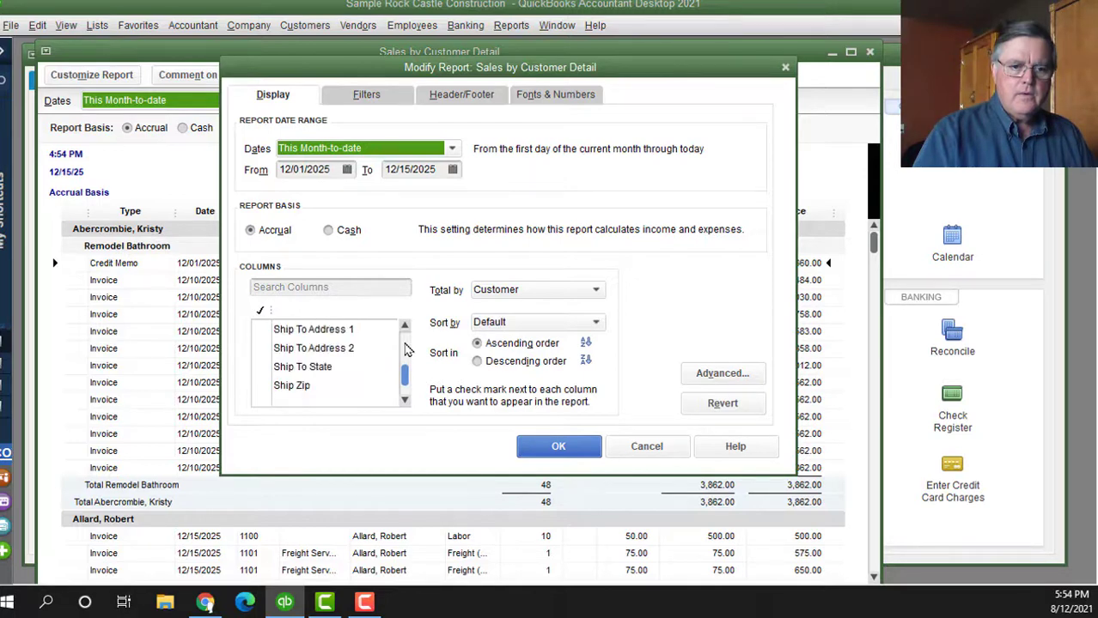
click(408, 349)
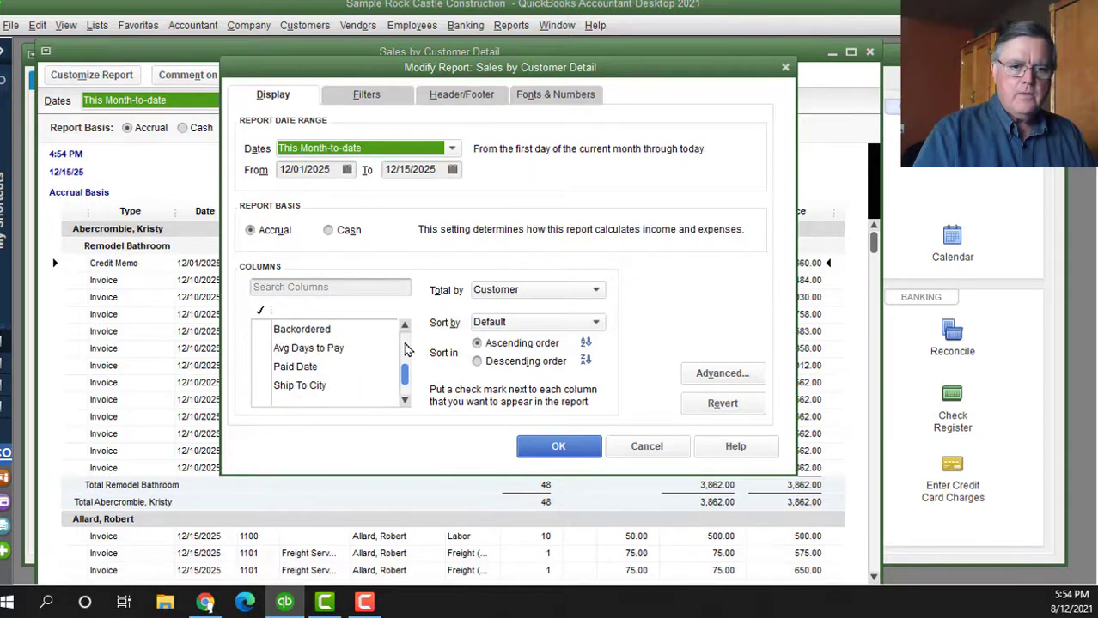
click(408, 350)
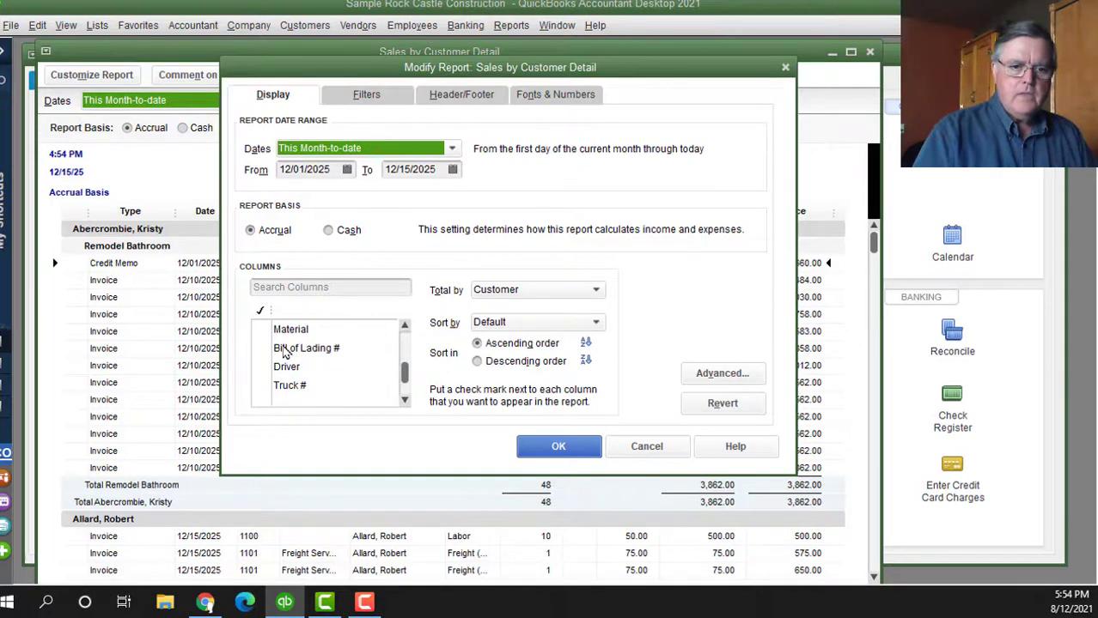
Add the Bill of Lading #, Driver and Truck # columns to the report
click(262, 348)
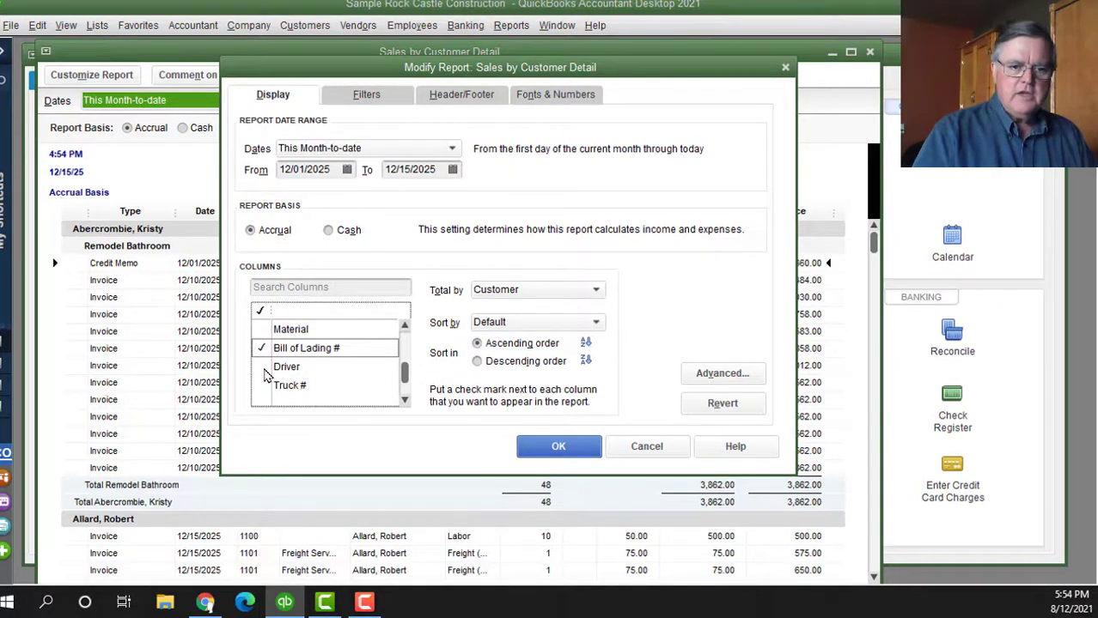
click(262, 367)
click(261, 387)
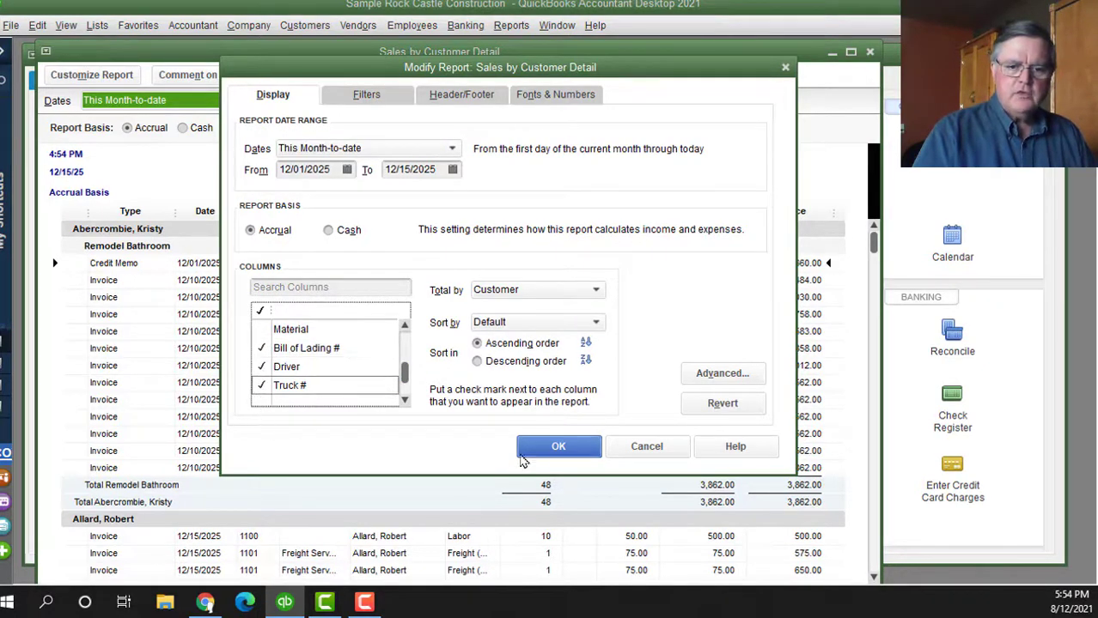
click(547, 456)
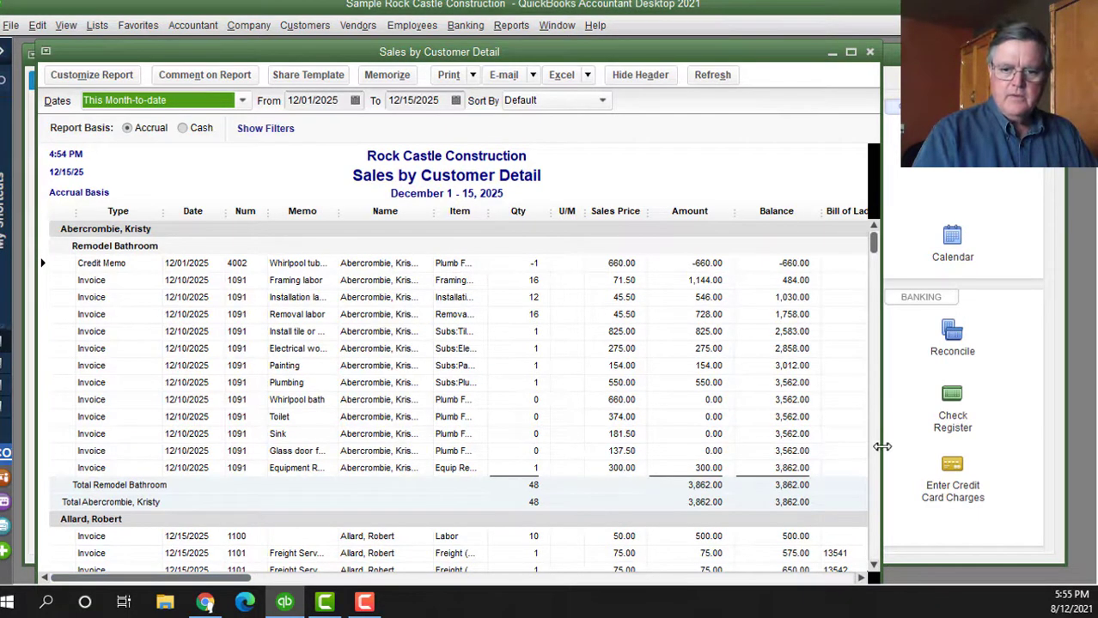
Widen the report, close the U/M column, and move Bill of Lading # and Driver beside Qty
drag(879, 446, 1024, 445)
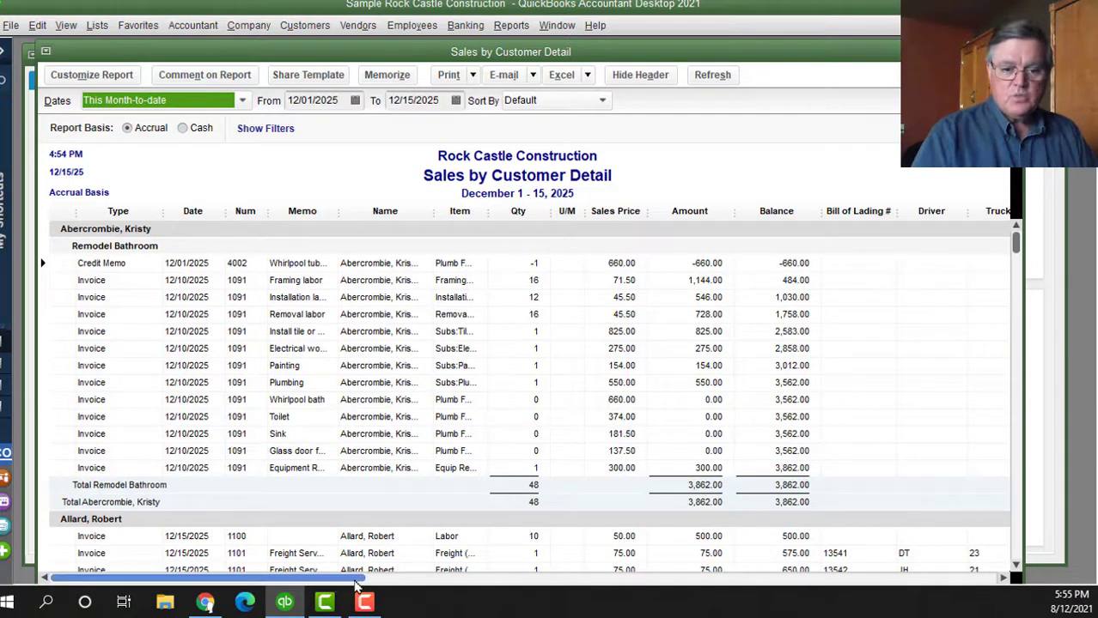
drag(356, 584, 633, 518)
drag(560, 210, 411, 220)
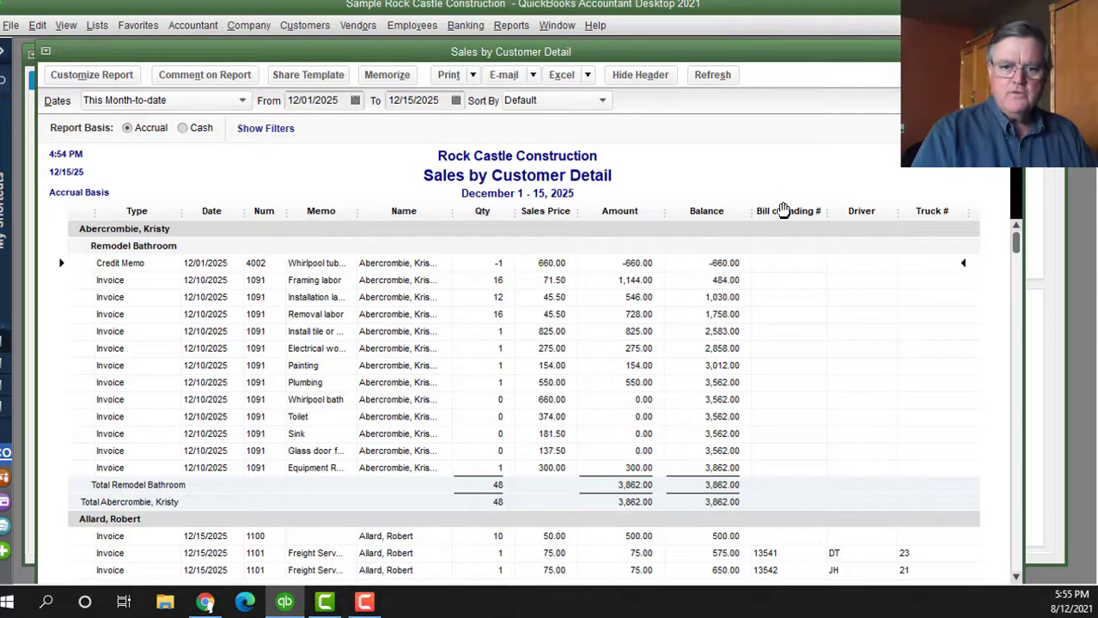
drag(784, 211, 530, 211)
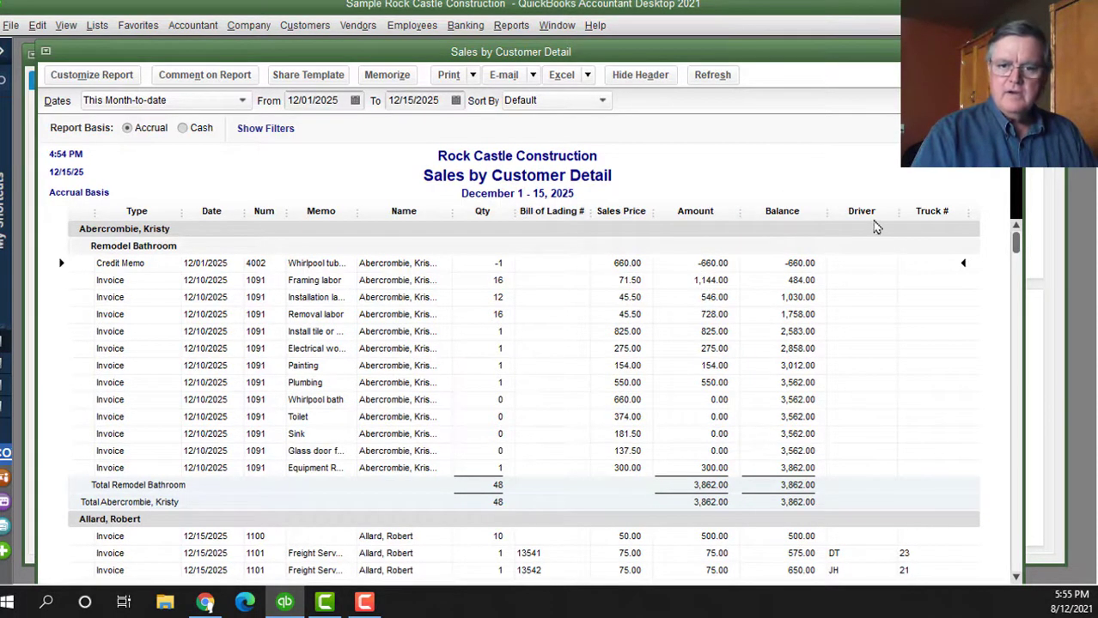
drag(870, 209, 601, 215)
Move Truck # beside Driver and check Allard's three freight lines together
drag(929, 211, 666, 217)
scroll(683, 384, down, 6)
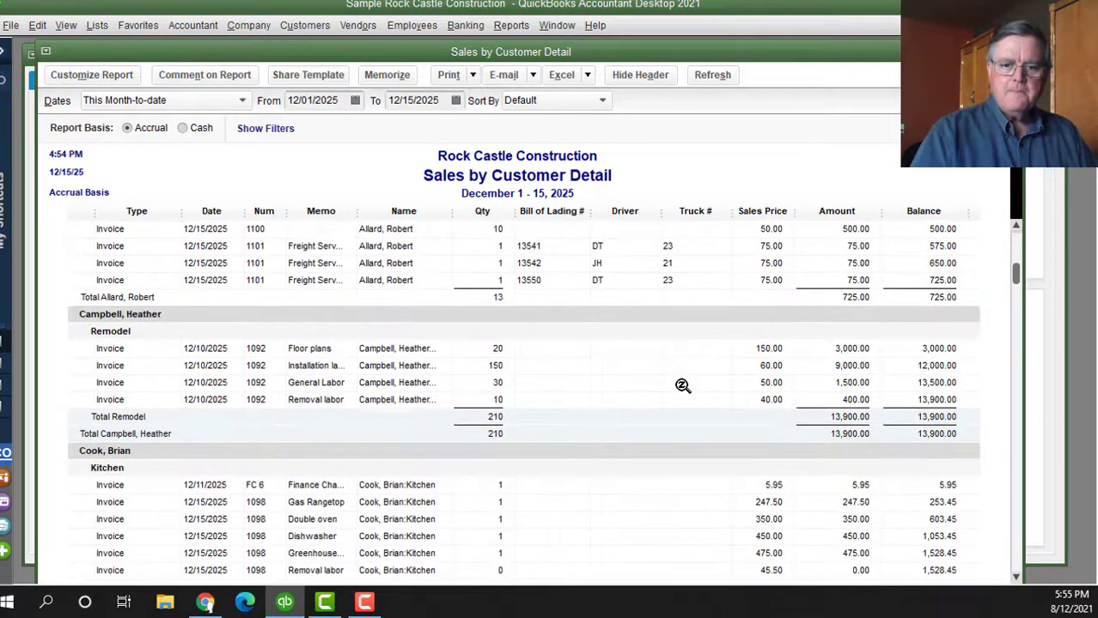
scroll(683, 385, up, 2)
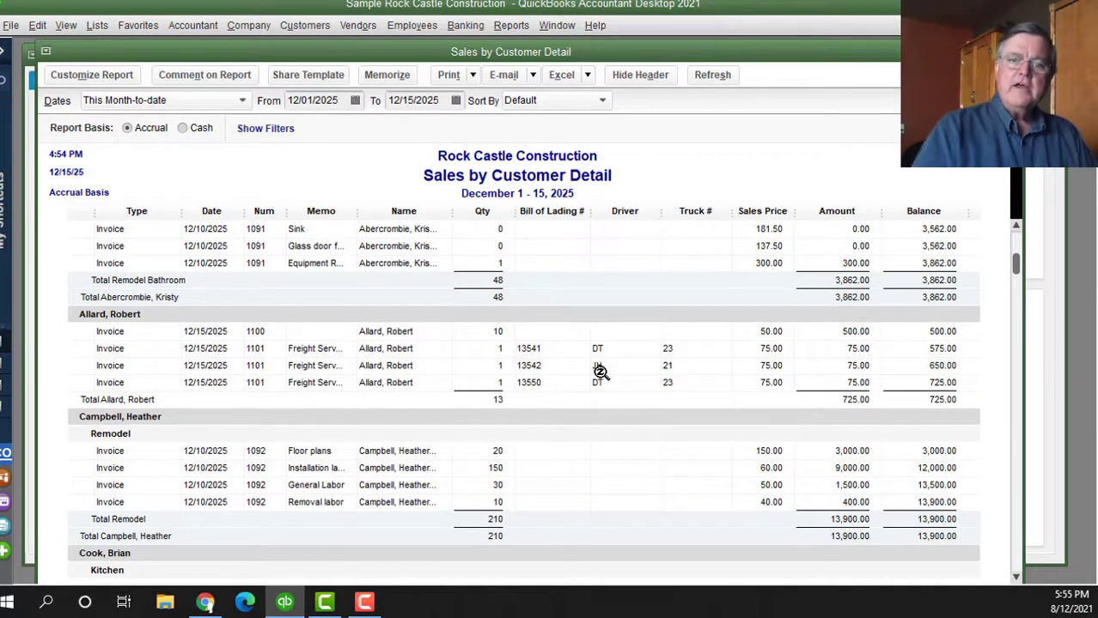